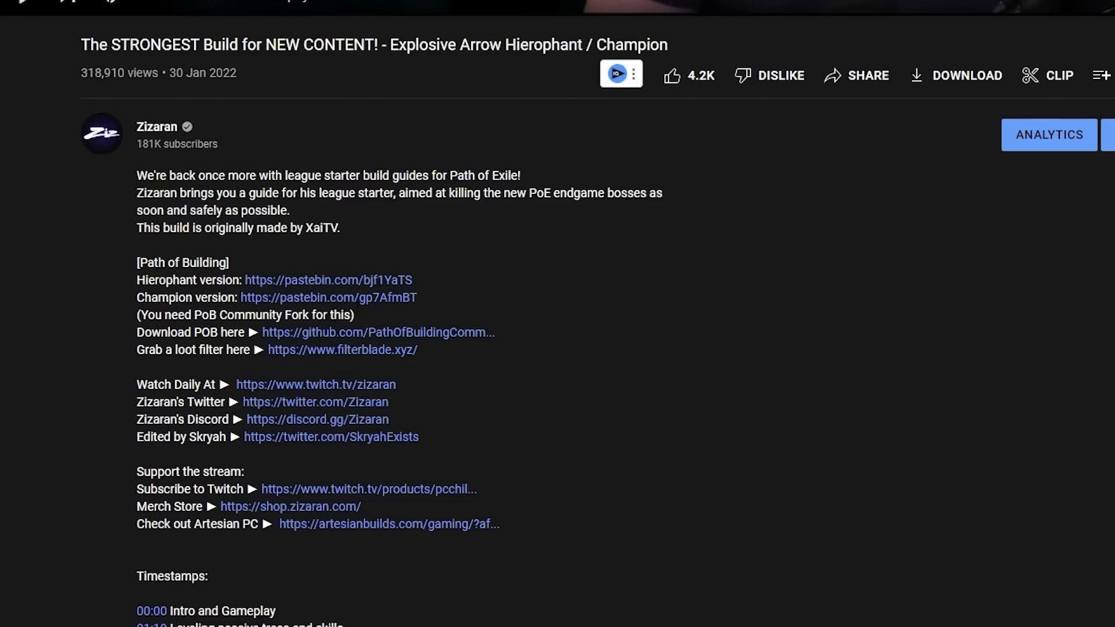
Select the Champion version's Pastebin link in the video description
drag(419, 297, 238, 298)
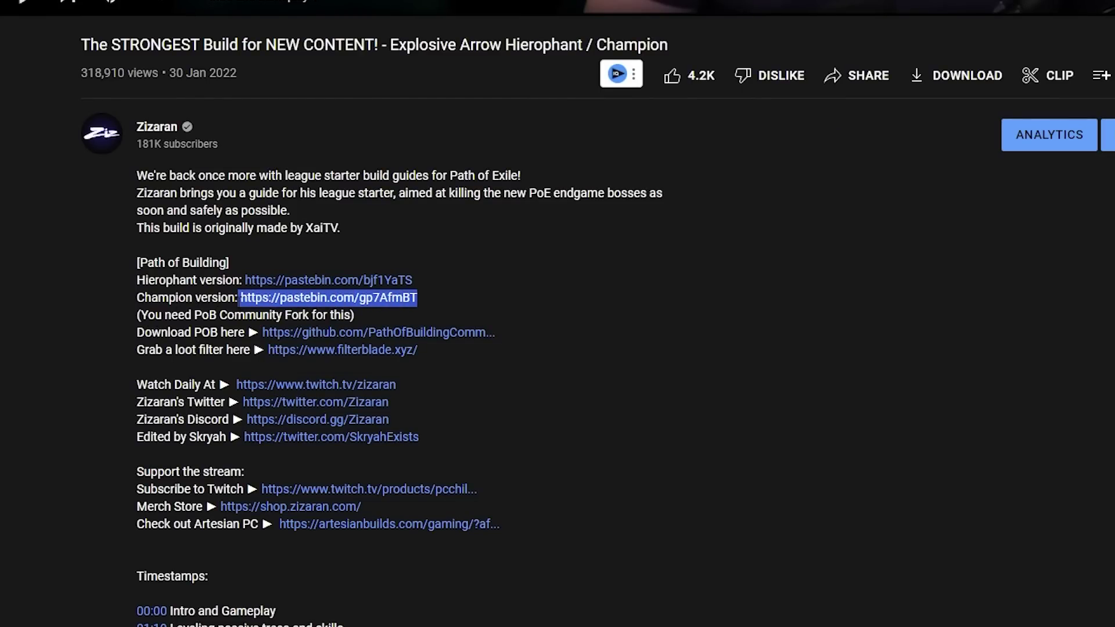
right_click(260, 298)
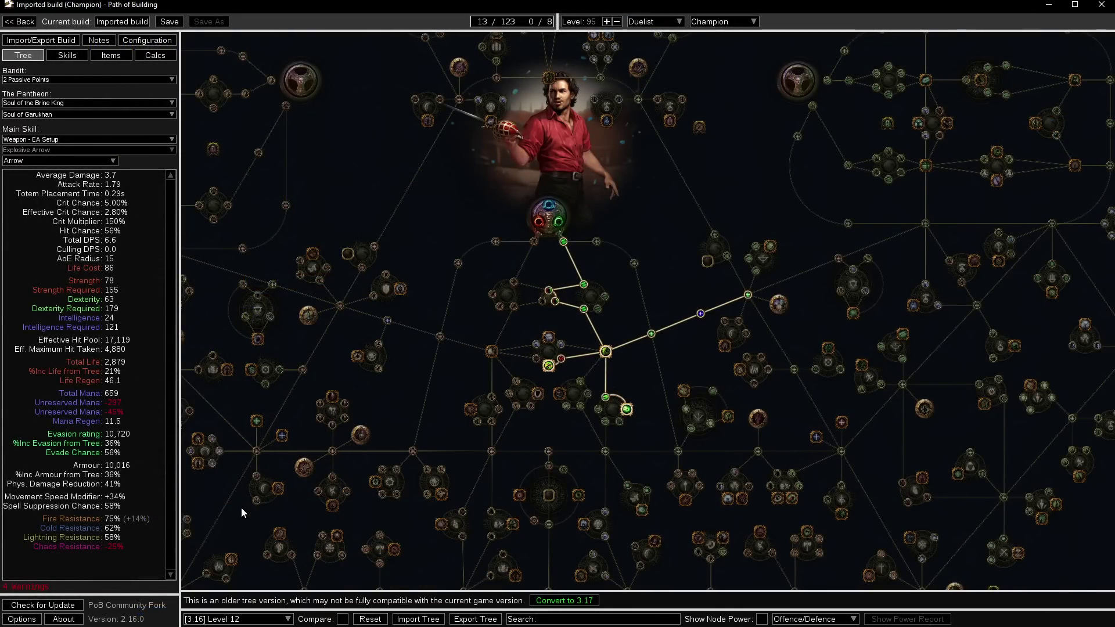
scroll(499, 385, up, 1)
scroll(507, 346, up, 1)
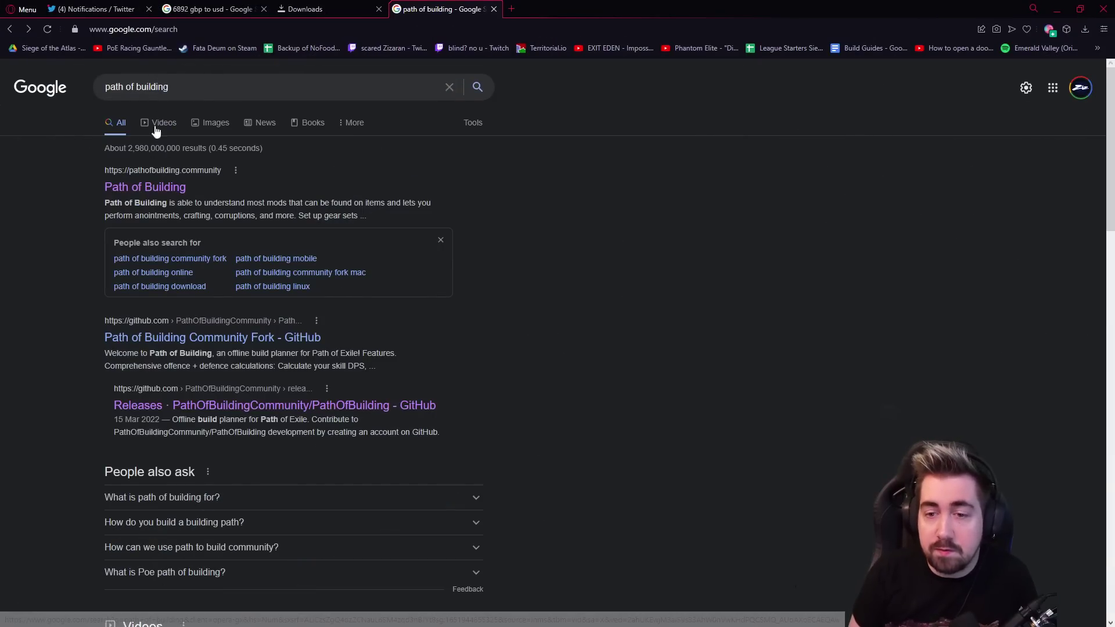
Open the Path of Building community site from the search results and find the latest release's download files on GitHub
click(164, 188)
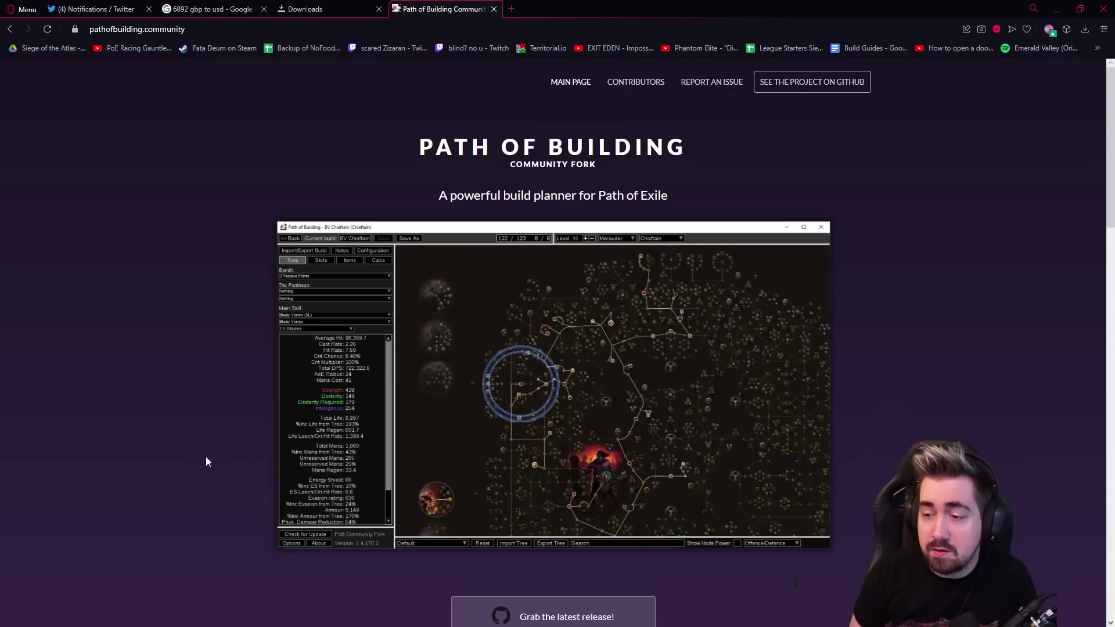
scroll(205, 456, down, 5)
click(629, 281)
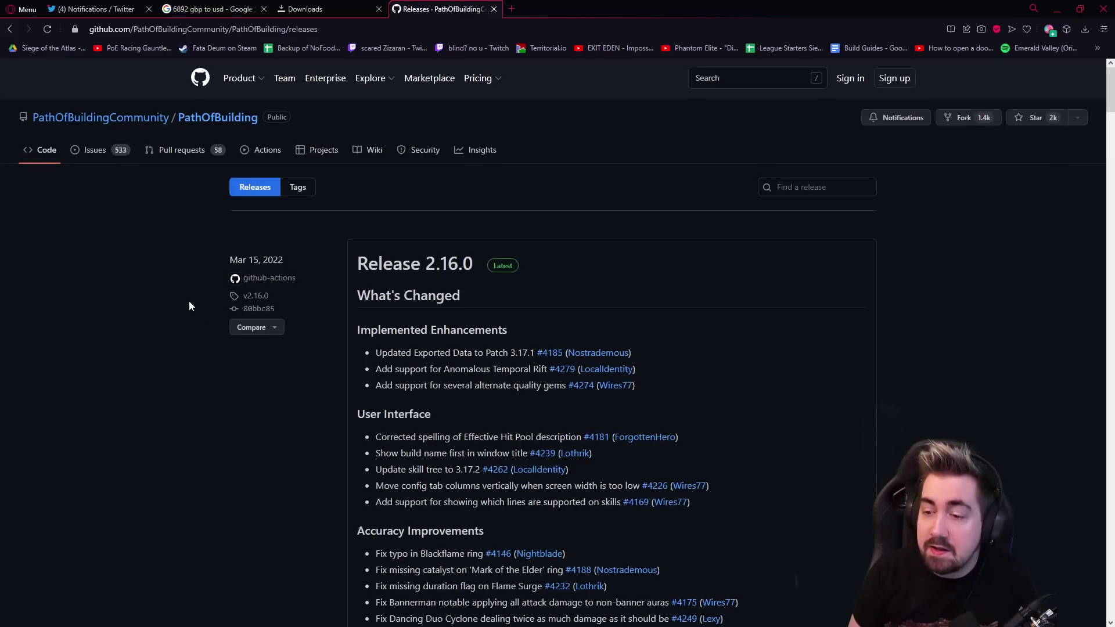
scroll(189, 306, down, 15)
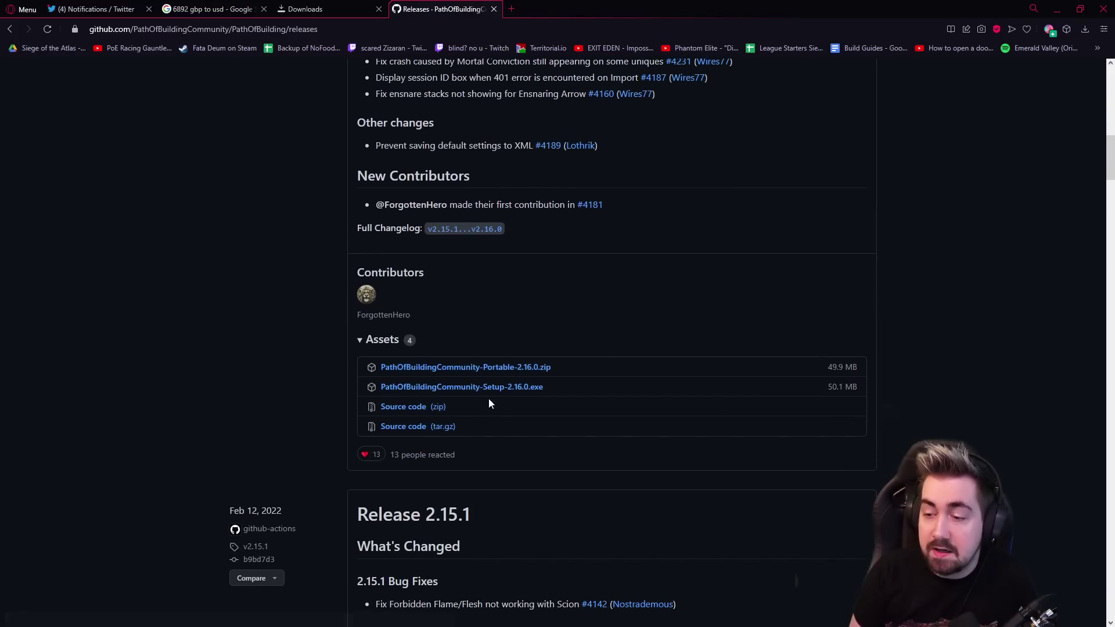
Switch to Path of Building, look through the unnamed build's sections and open its import and export page
key(alt+Tab)
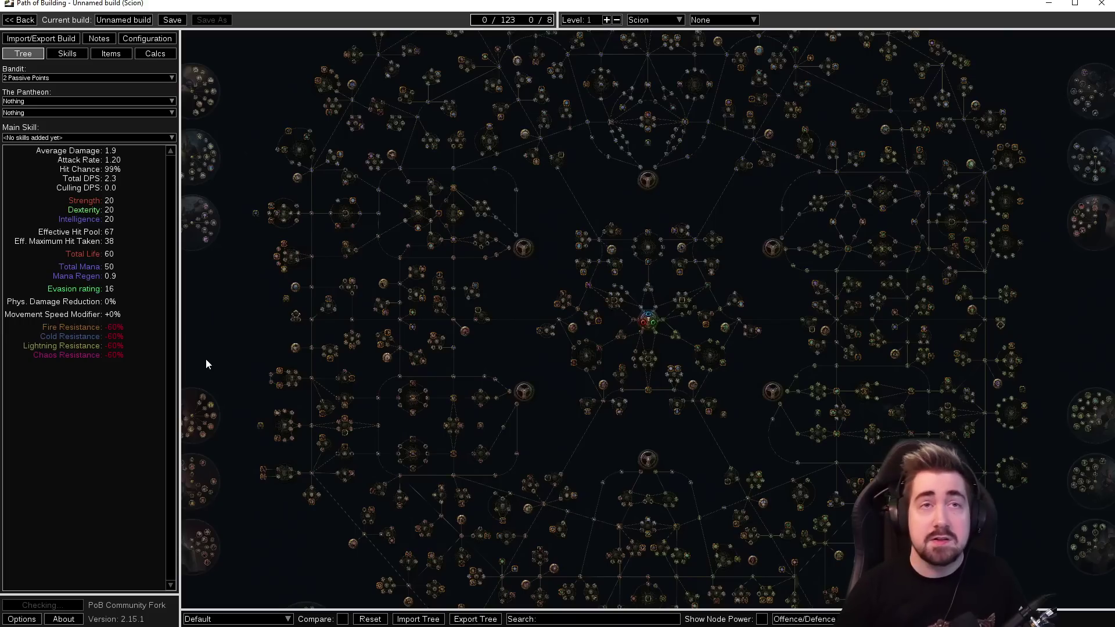
scroll(264, 231, down, 1)
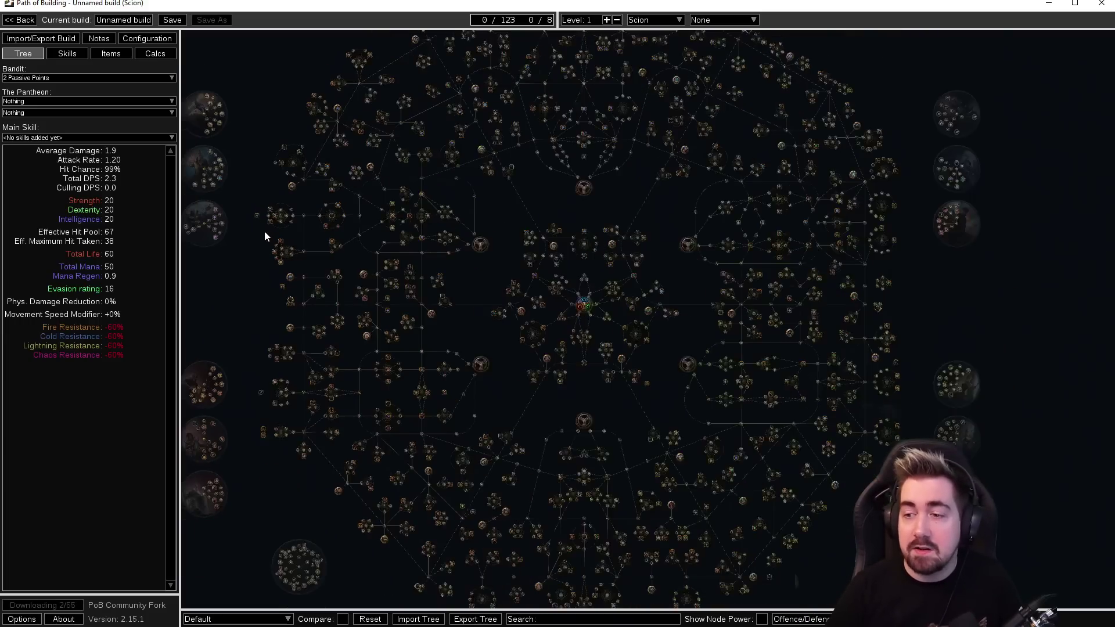
click(66, 54)
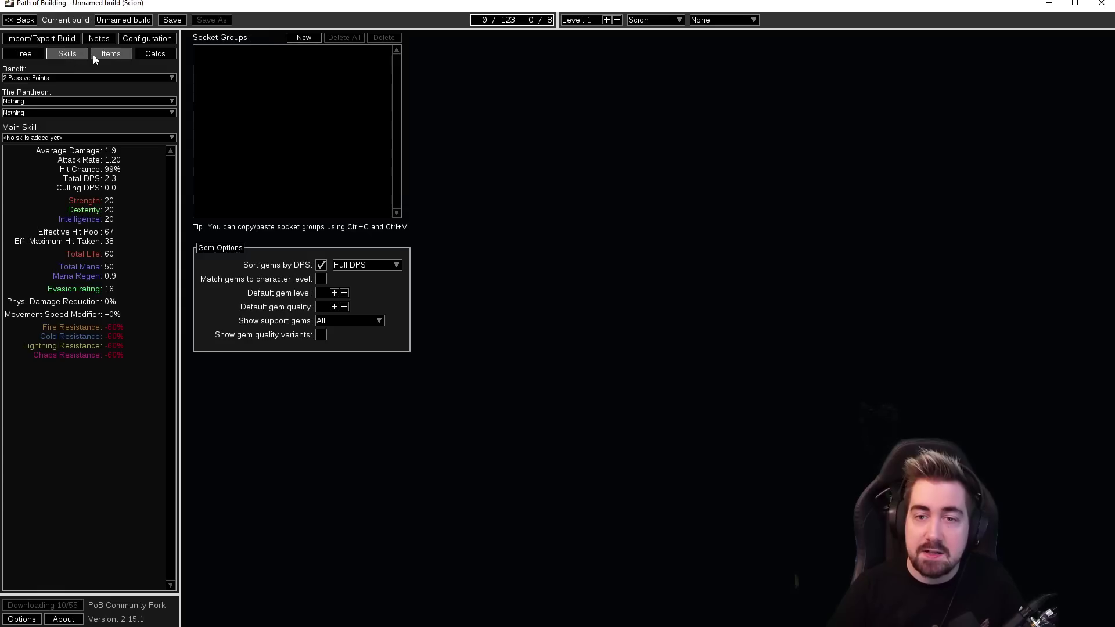
click(104, 54)
click(157, 55)
click(98, 39)
click(49, 39)
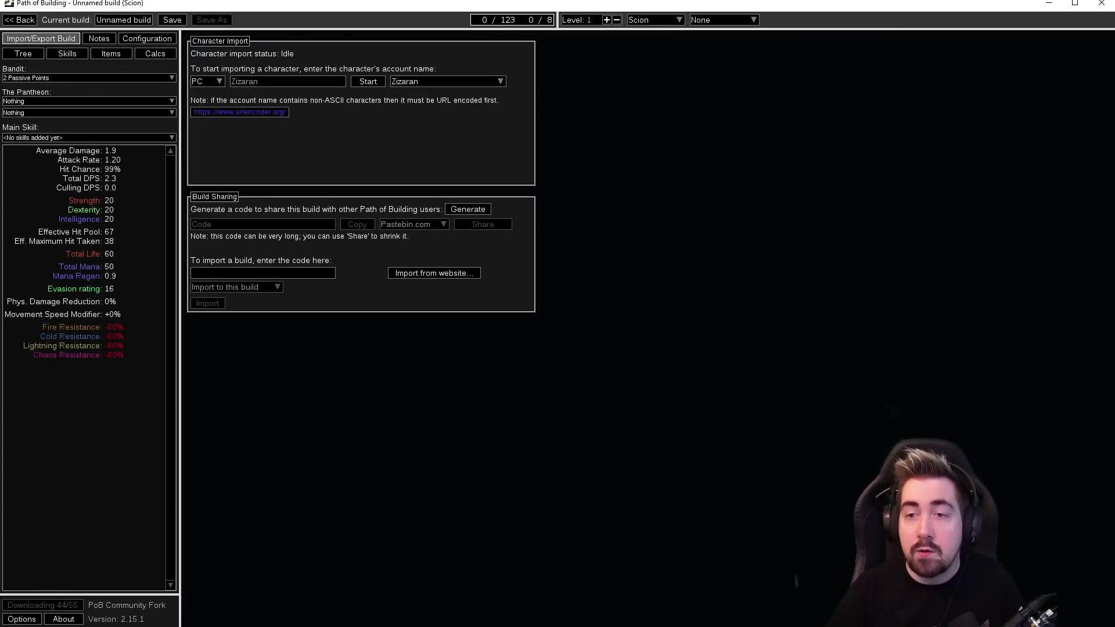
Switch to the YouTube build video, expand its description and copy the Champion version's Pastebin link
key(alt+Tab)
scroll(116, 372, down, 2)
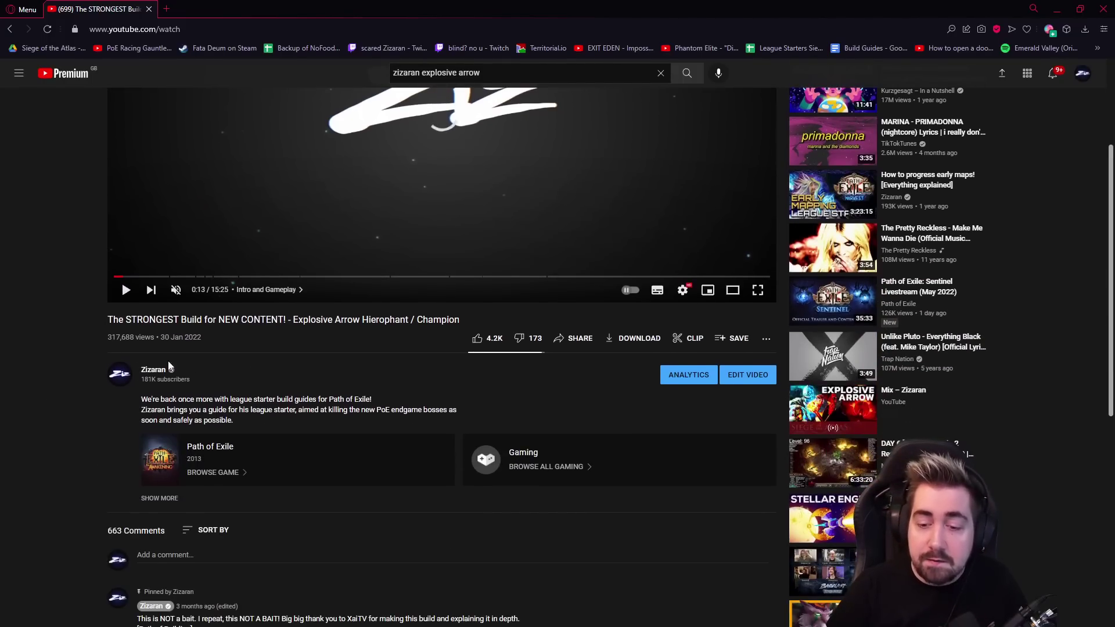
scroll(168, 366, down, 1)
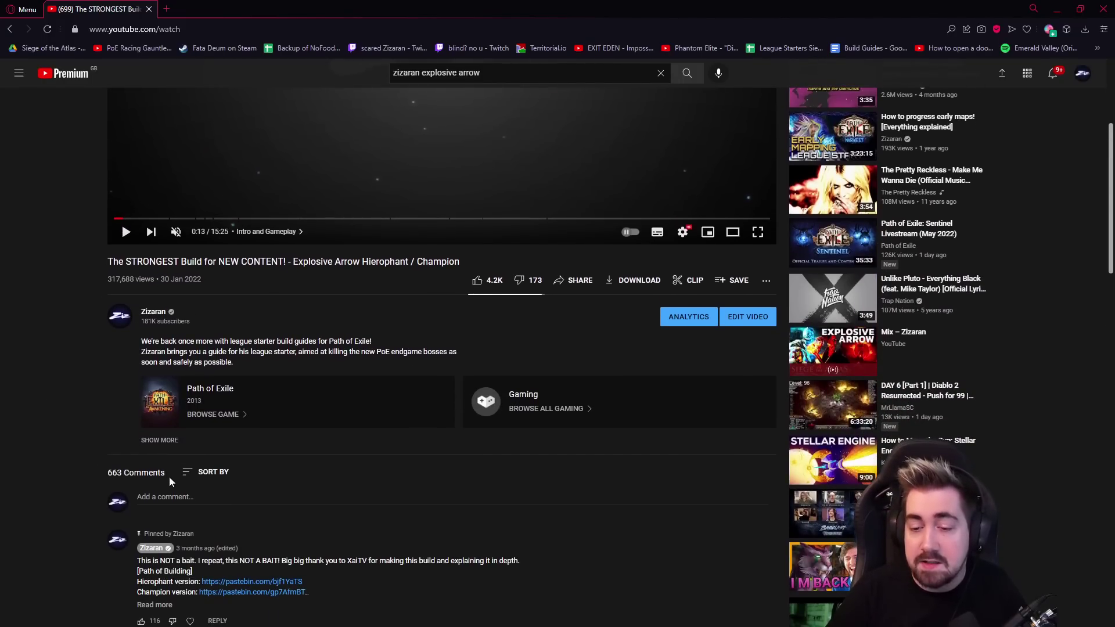
click(159, 440)
scroll(320, 397, down, 1)
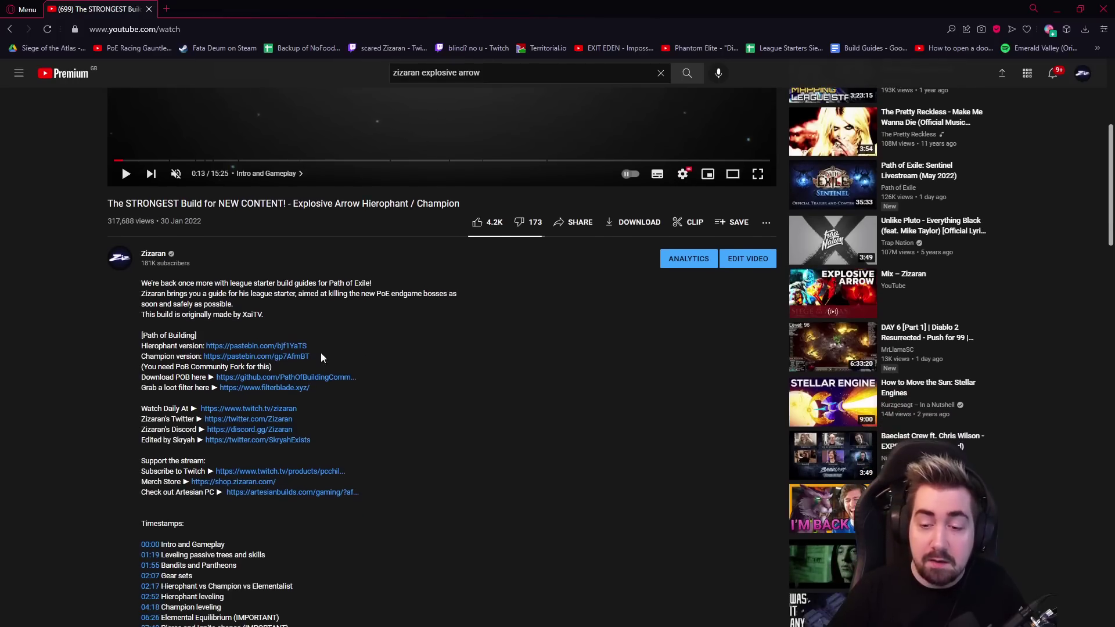
drag(320, 359, 202, 357)
key(ctrl+c)
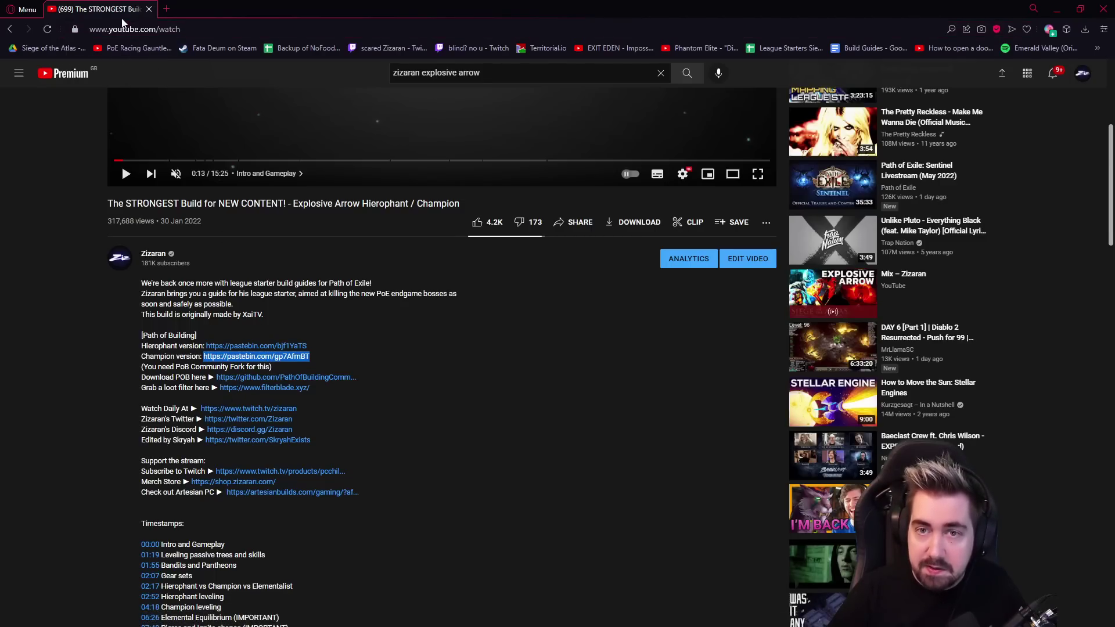
key(alt+Tab)
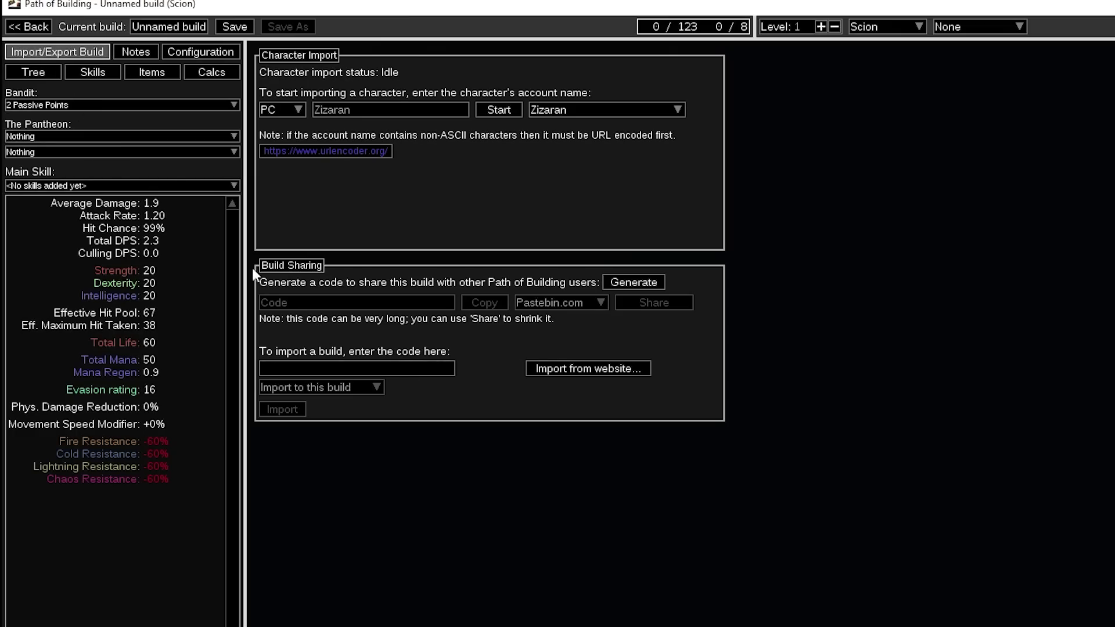
click(586, 370)
key(ctrl+v)
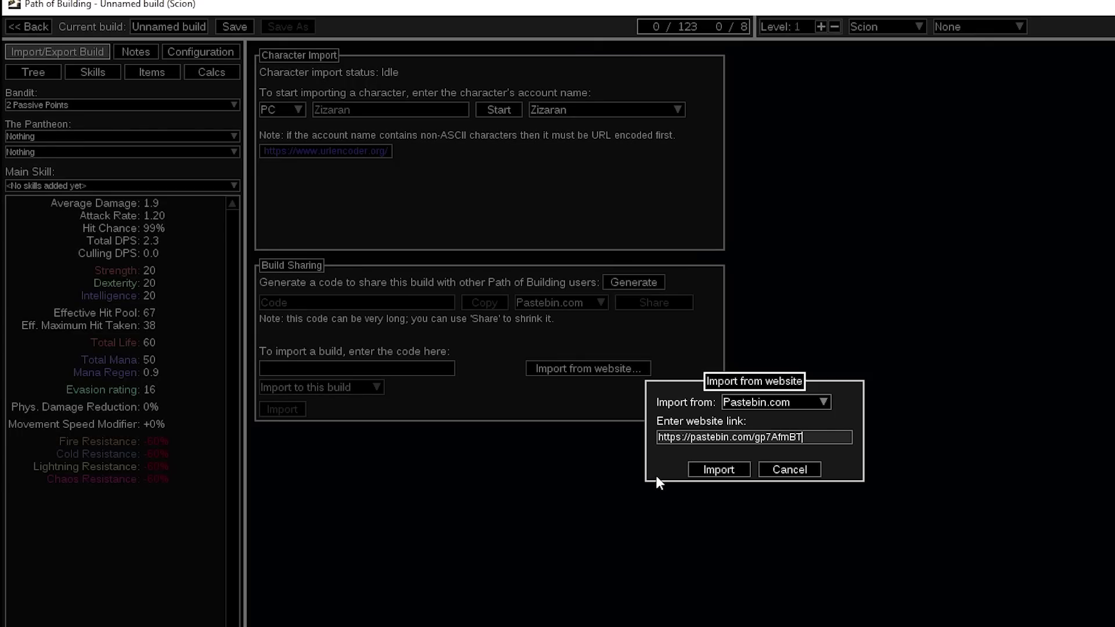
click(698, 470)
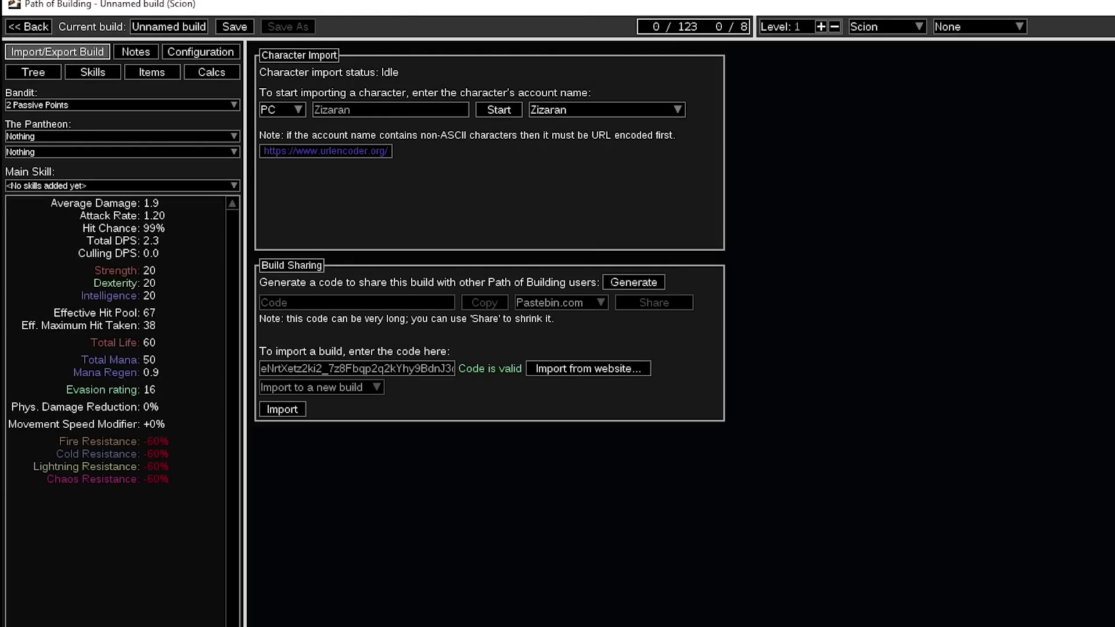
click(282, 409)
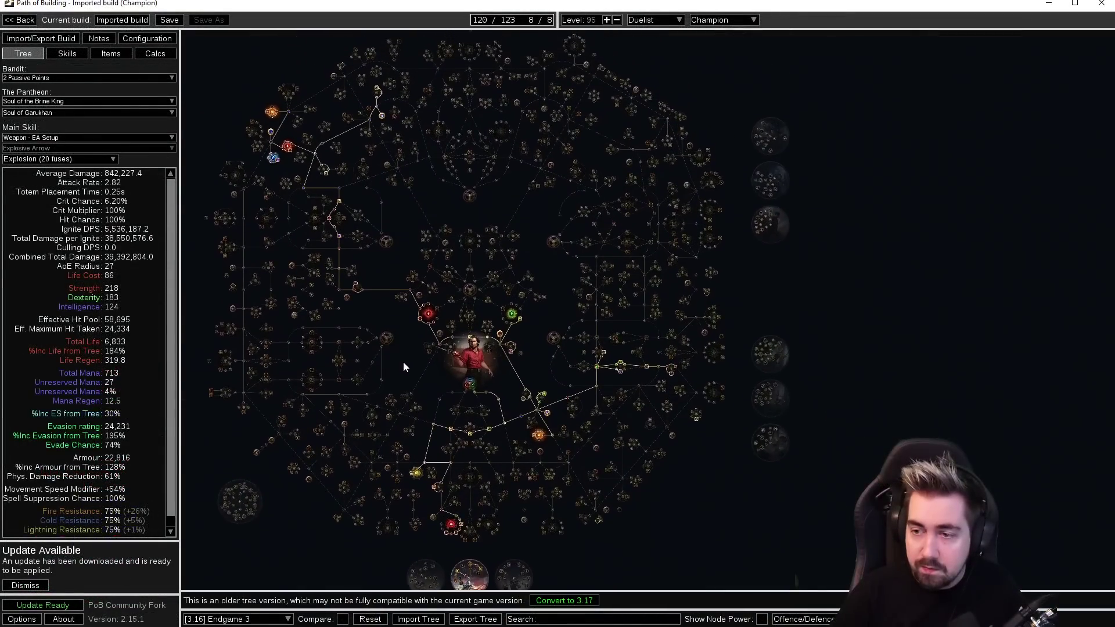
View the imported passive tree and read the build's notes on playstyle, leveling, variations and gear crafting
drag(402, 361, 455, 367)
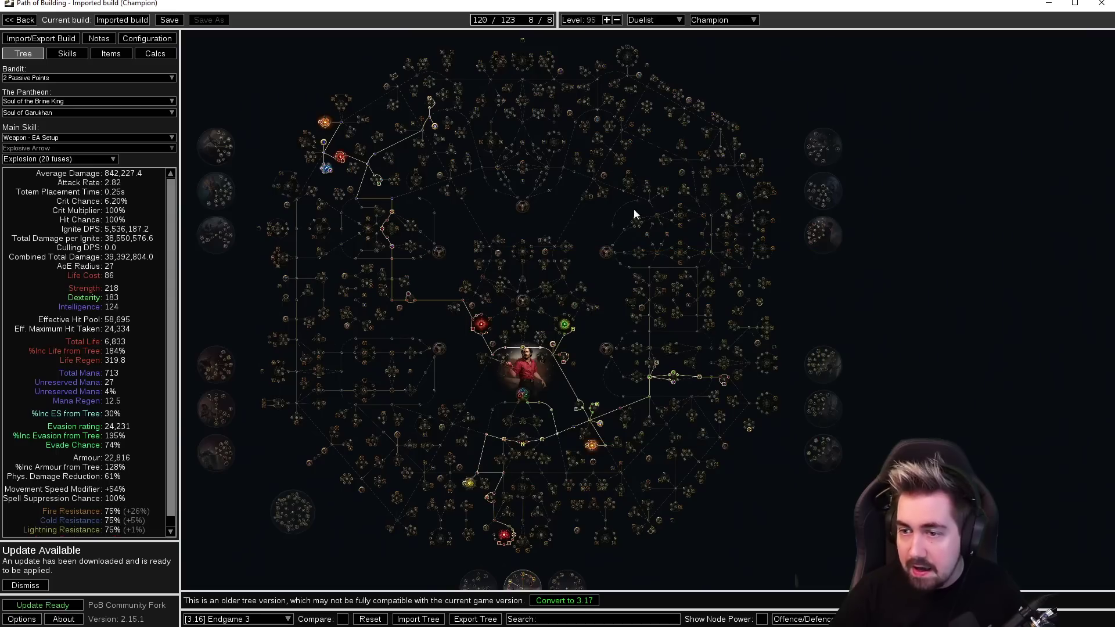
click(99, 39)
scroll(464, 395, down, 5)
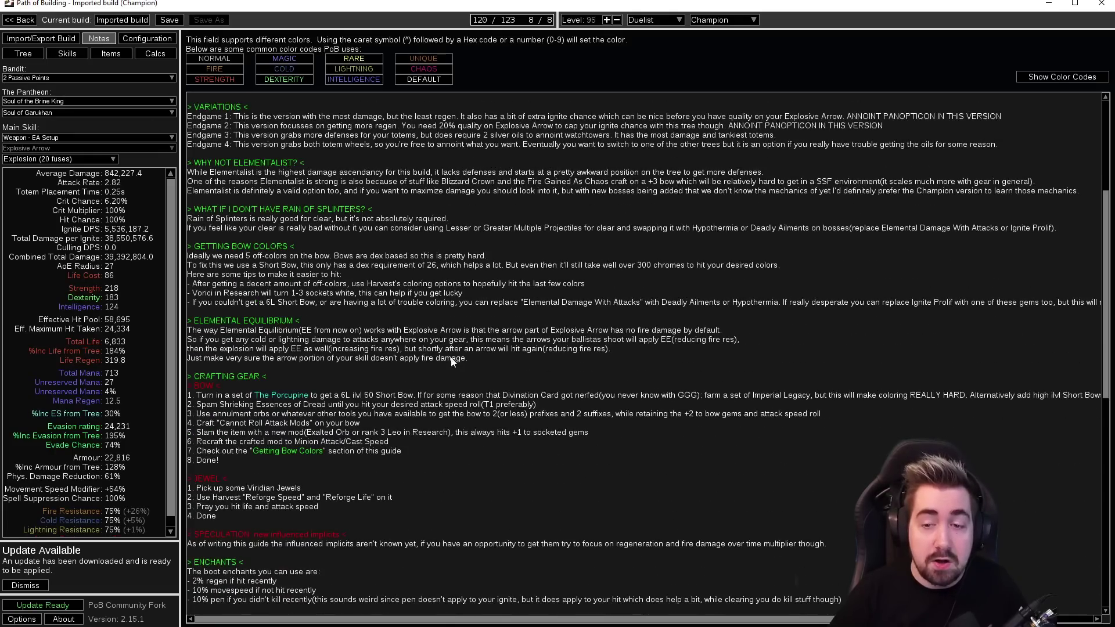
scroll(403, 315, up, 5)
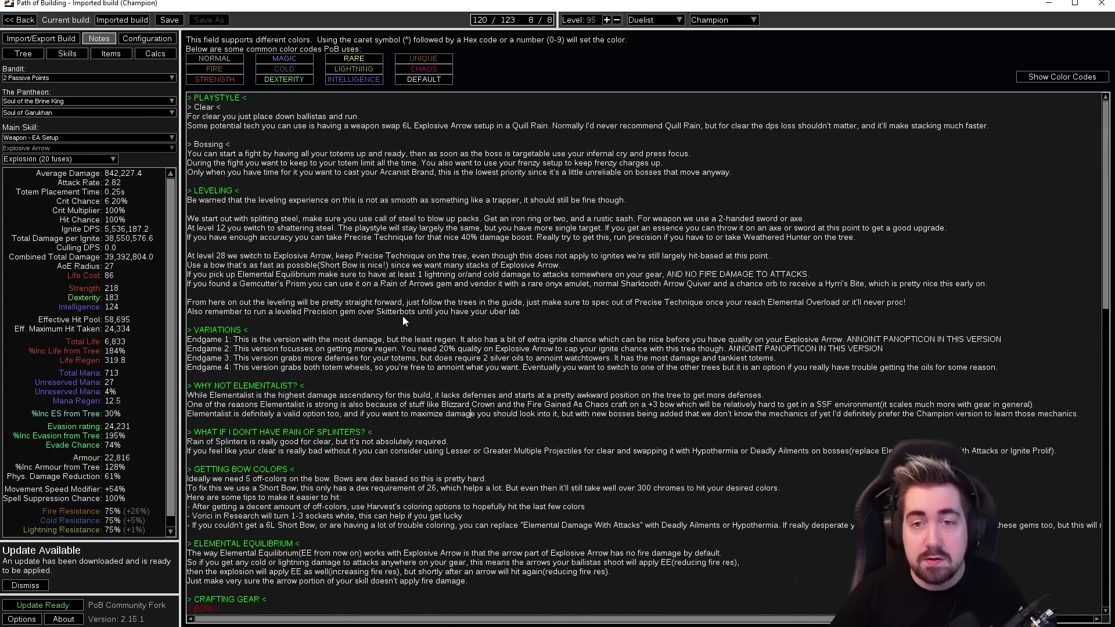
Look through the build's skill socket groups from level 1 to maps, including the gems in Chest - Frenzy Setup
click(96, 54)
click(67, 53)
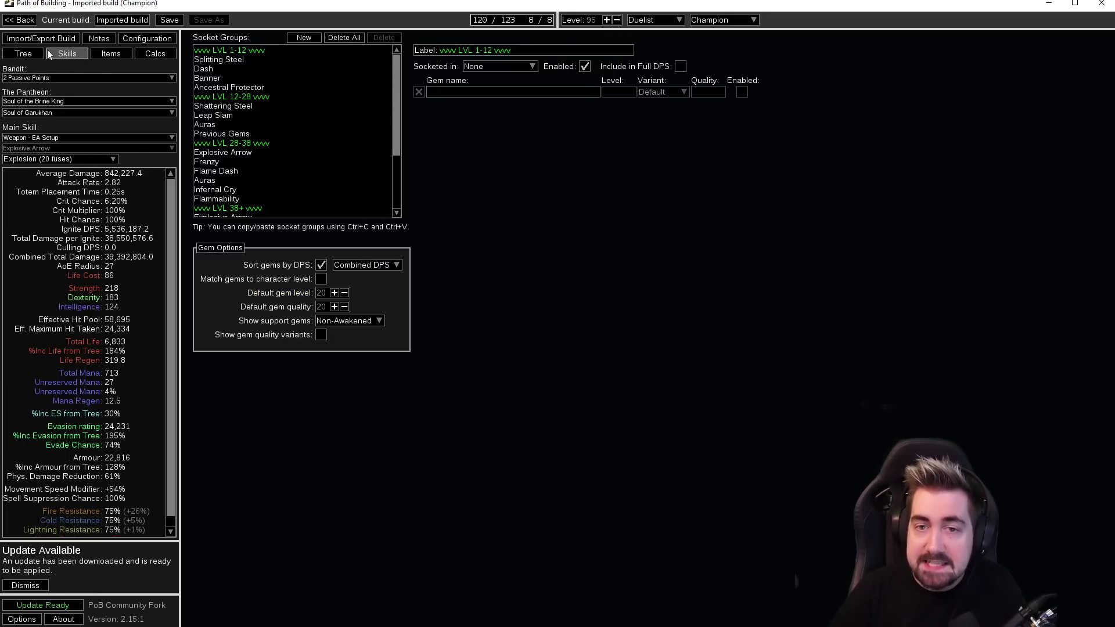
scroll(261, 116, down, 5)
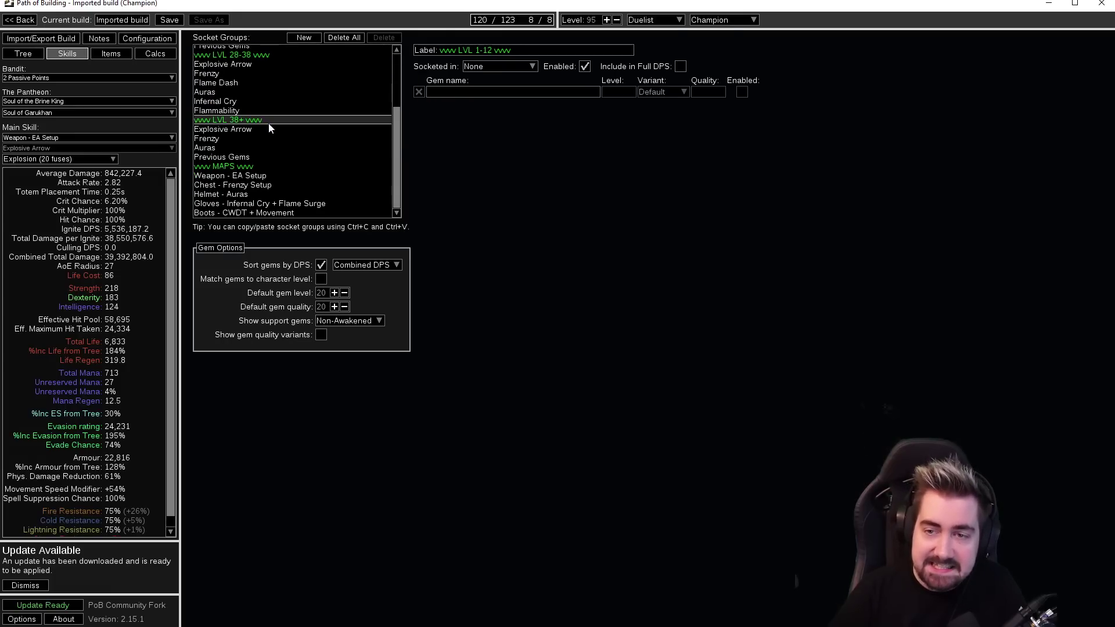
mouse_move(320, 187)
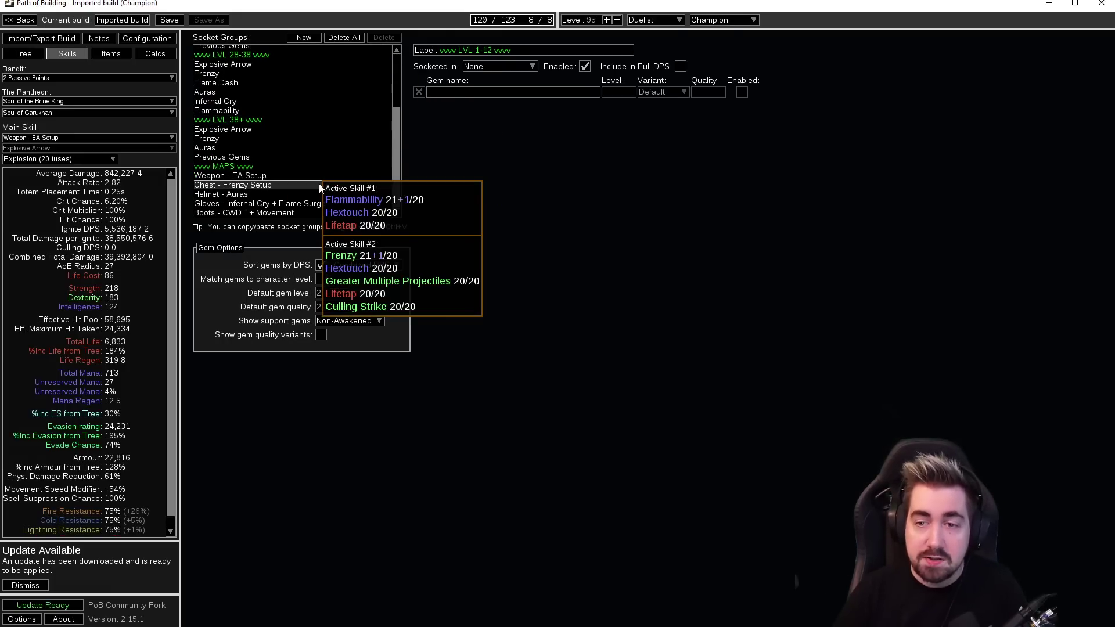
scroll(291, 125, up, 5)
Show the Level 12 passive tree and examine its allocated nodes around the Duelist start
click(23, 53)
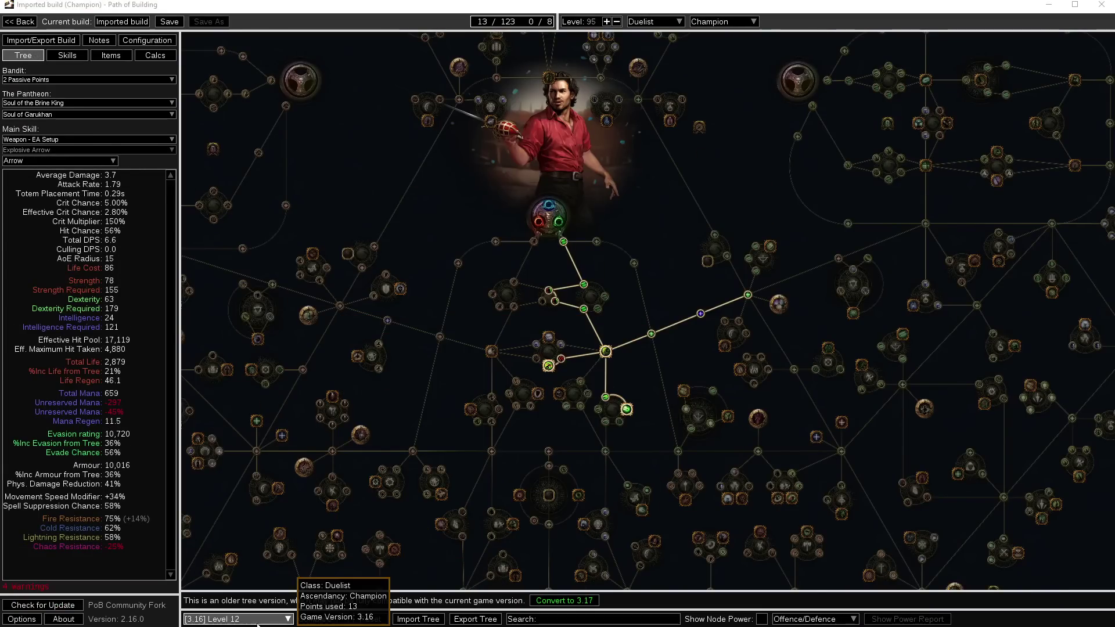
click(244, 619)
click(241, 506)
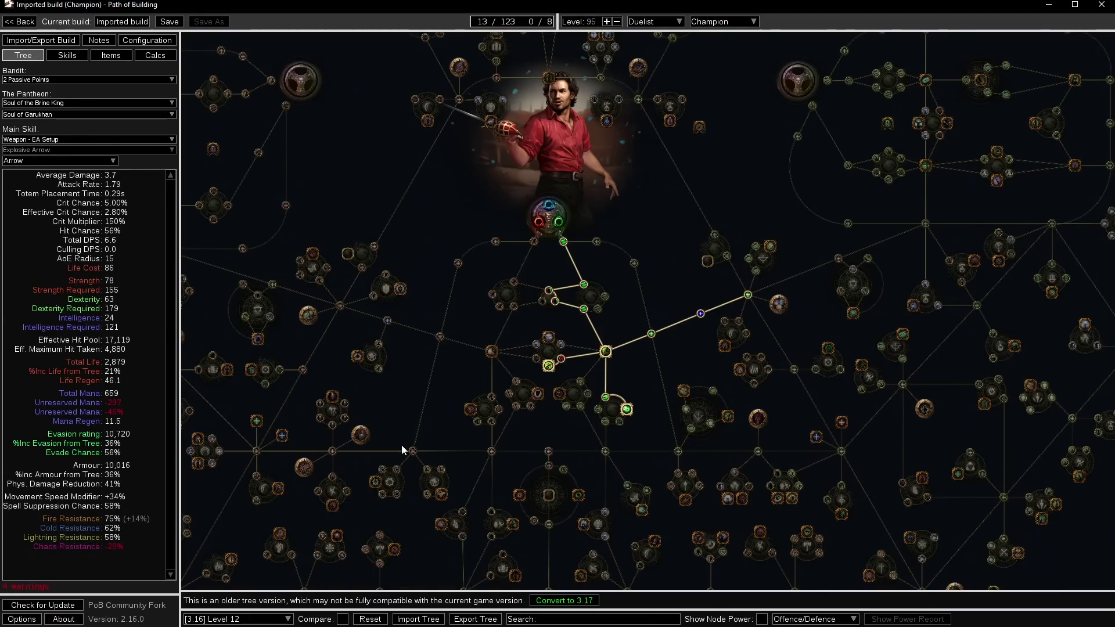
drag(499, 384, 458, 363)
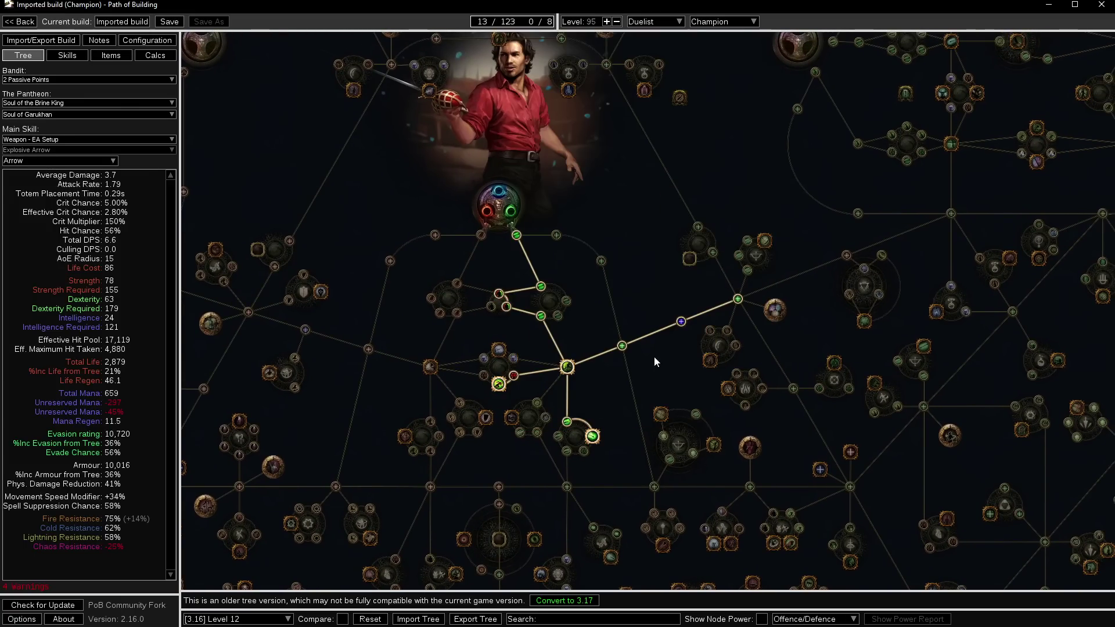
Show the Level 32 - Normal Lab passive tree, inspect its path up to Sentinel, and switch to the Level 57 - Cruel Lab tree
click(250, 619)
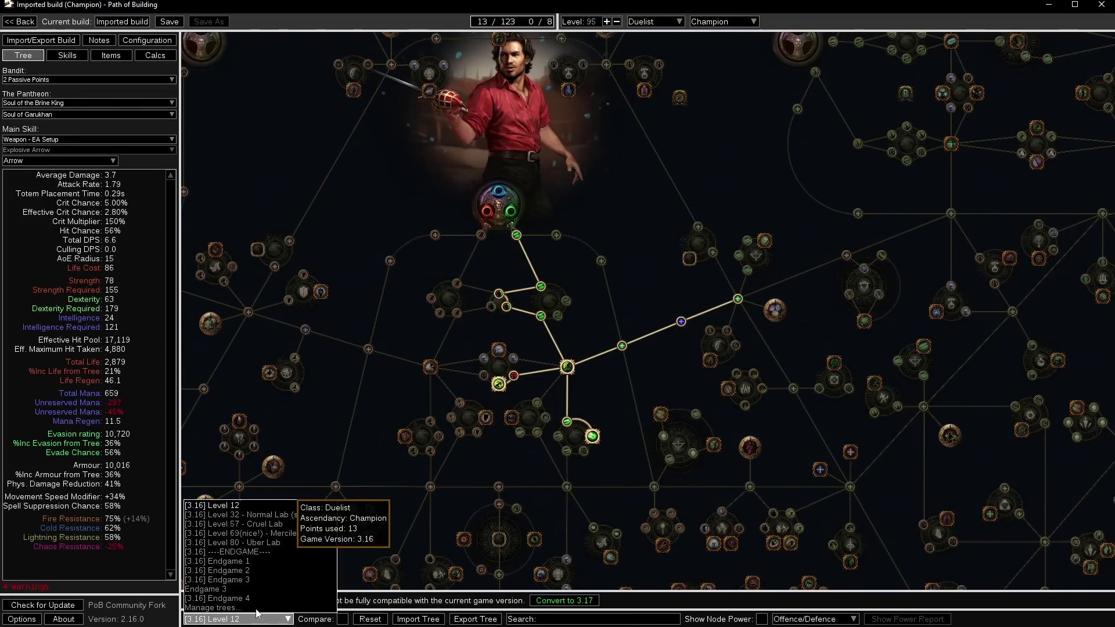
click(252, 528)
drag(662, 423, 543, 359)
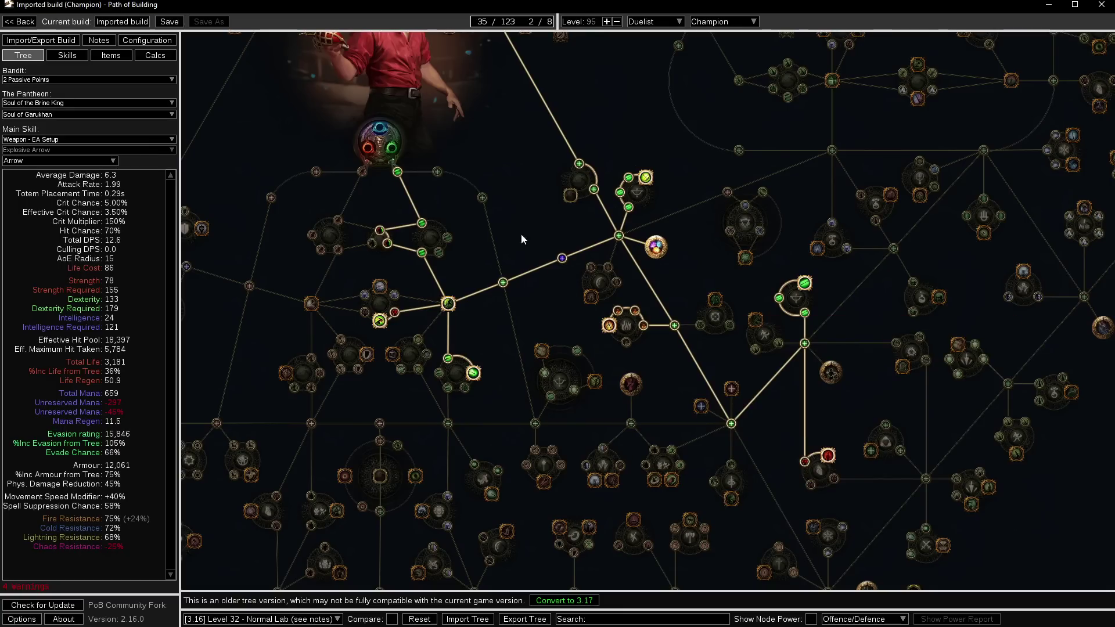
drag(523, 238, 646, 400)
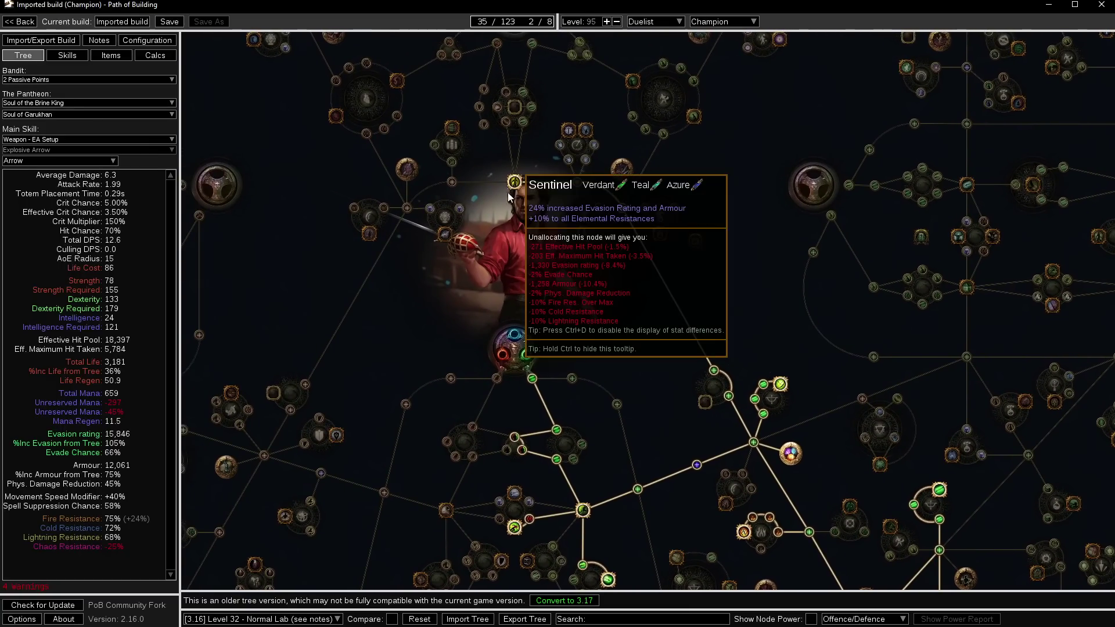
click(255, 619)
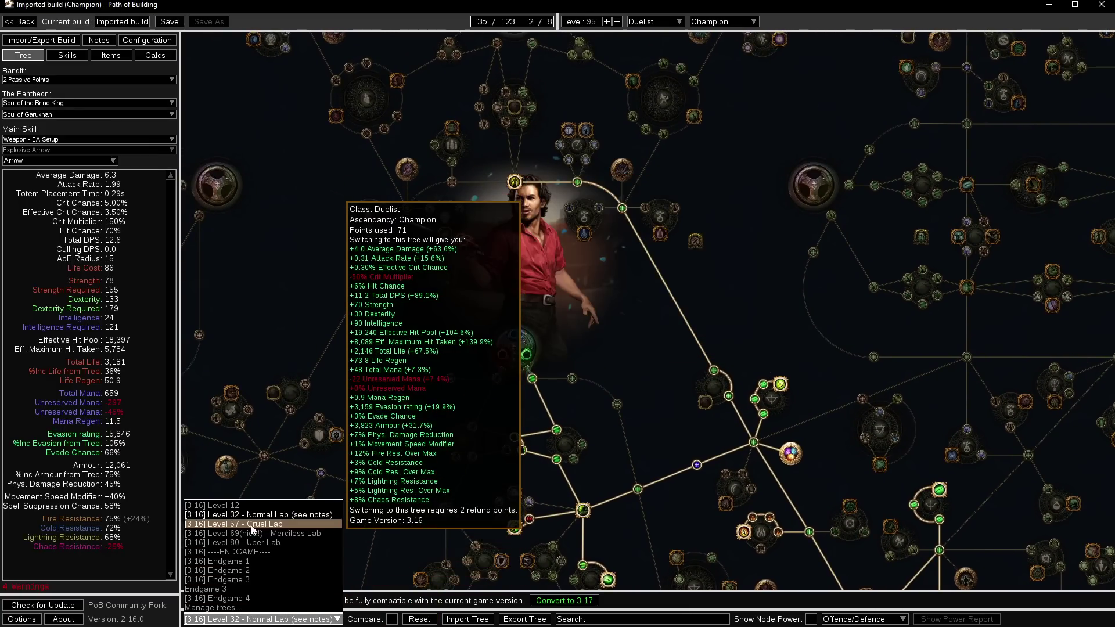
click(218, 523)
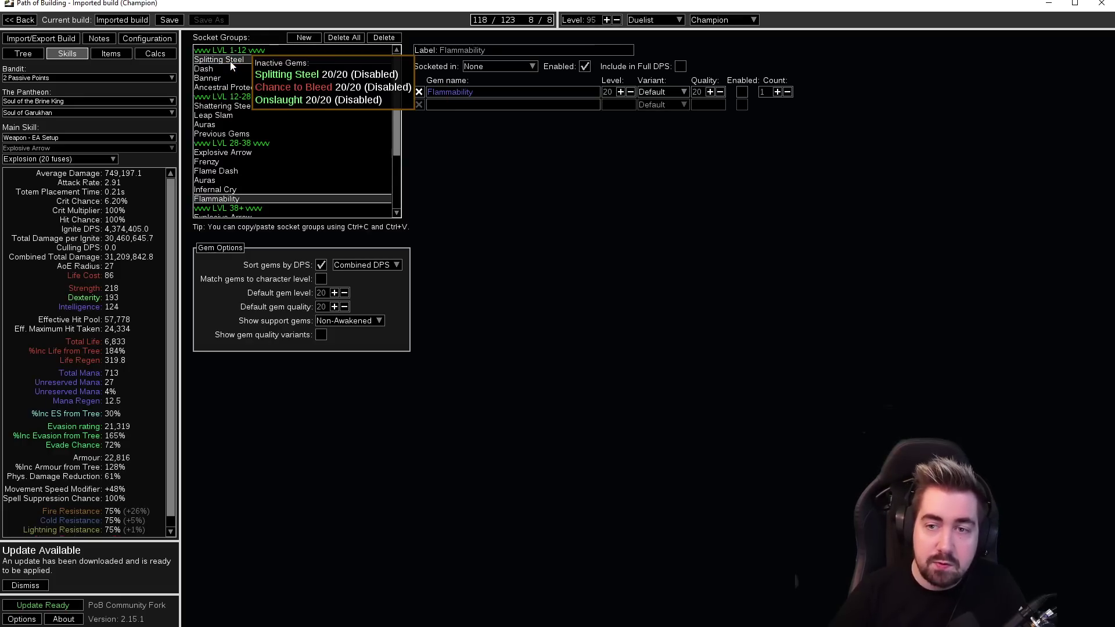
Open the Splitting Steel socket group under levels 1-12 and examine its gems
click(211, 60)
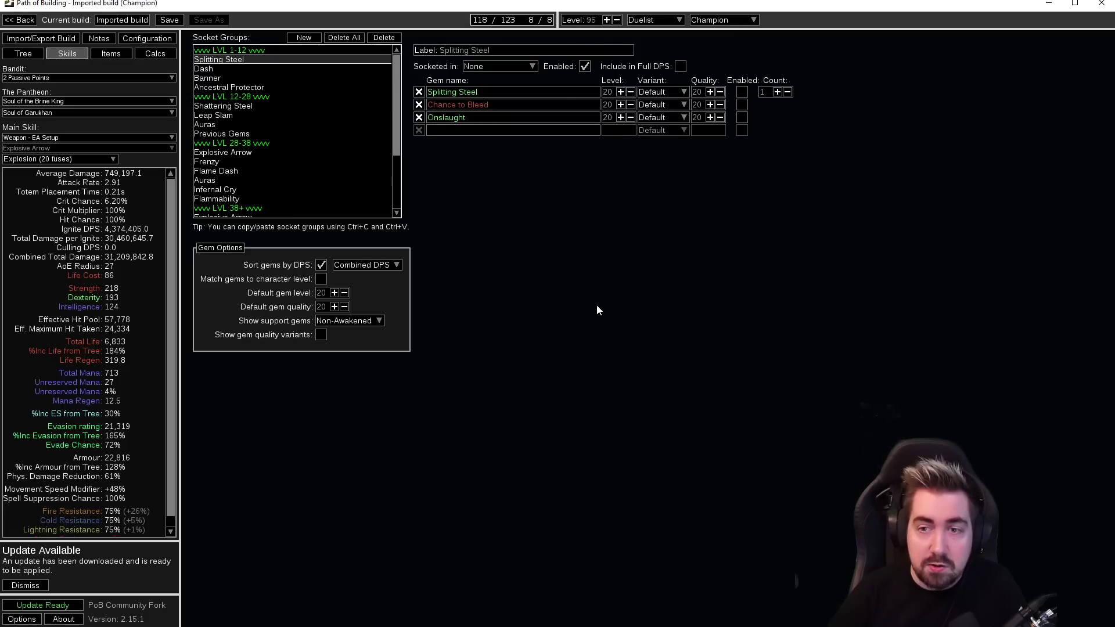
mouse_move(252, 60)
mouse_move(264, 108)
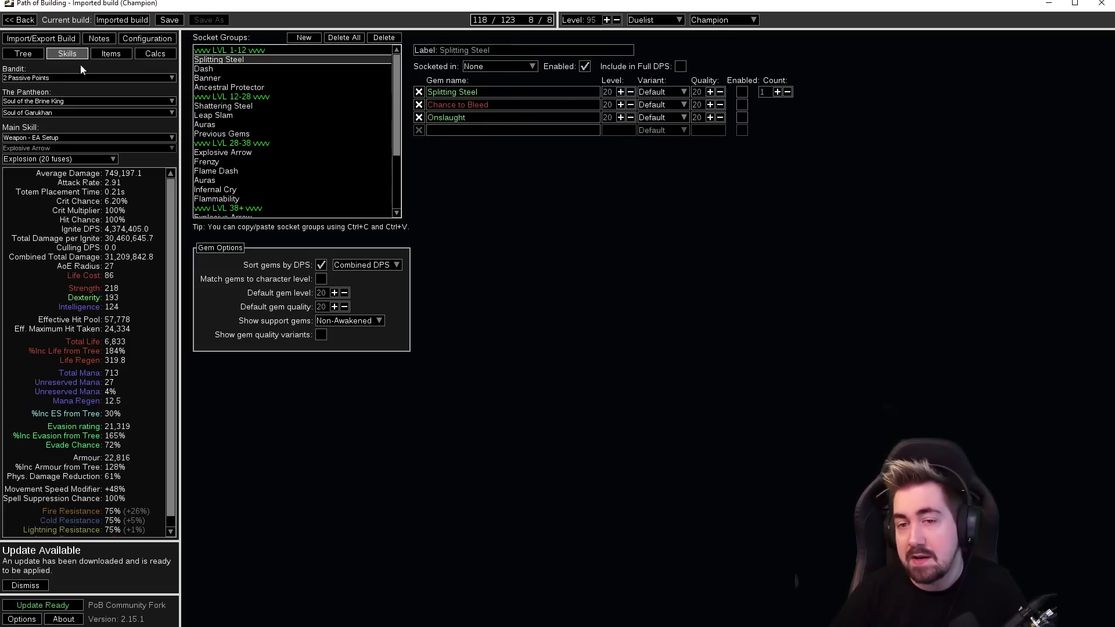
Compare the equipped gear in the build's Early Game, Midgame and Endgame item sets, finishing on the Endgame set
click(106, 54)
click(290, 41)
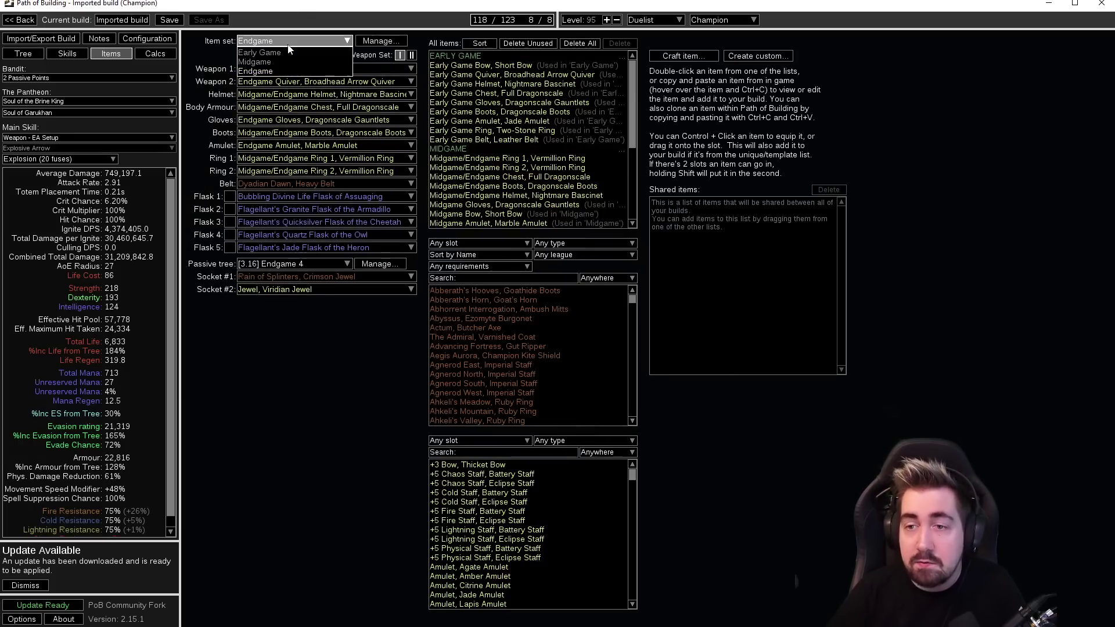
click(280, 52)
click(280, 41)
click(280, 62)
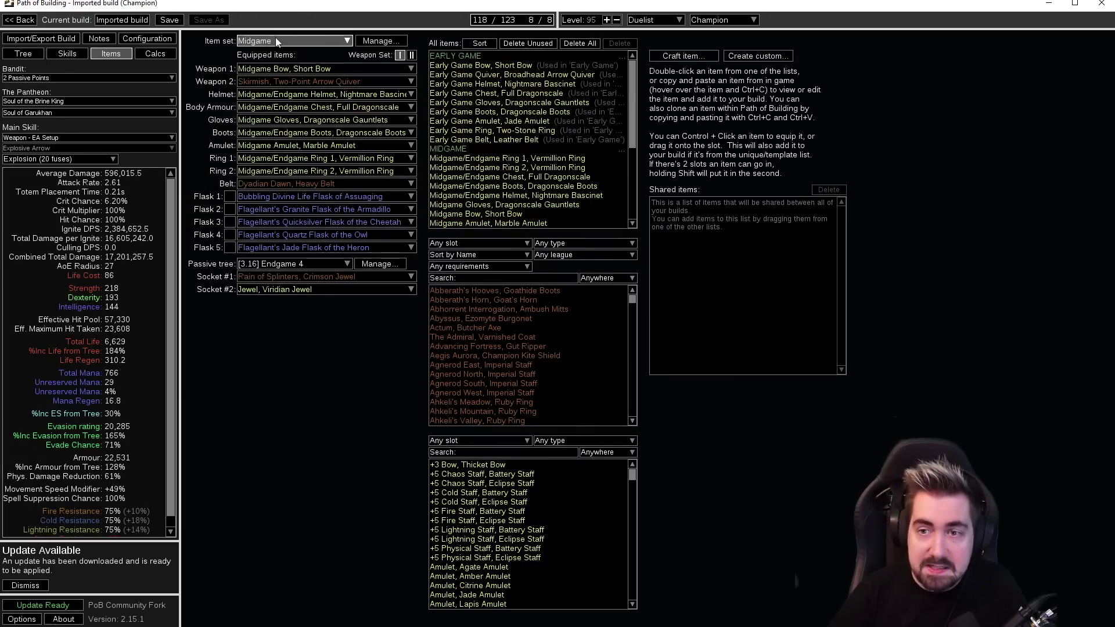
click(273, 41)
click(270, 71)
click(273, 41)
click(270, 52)
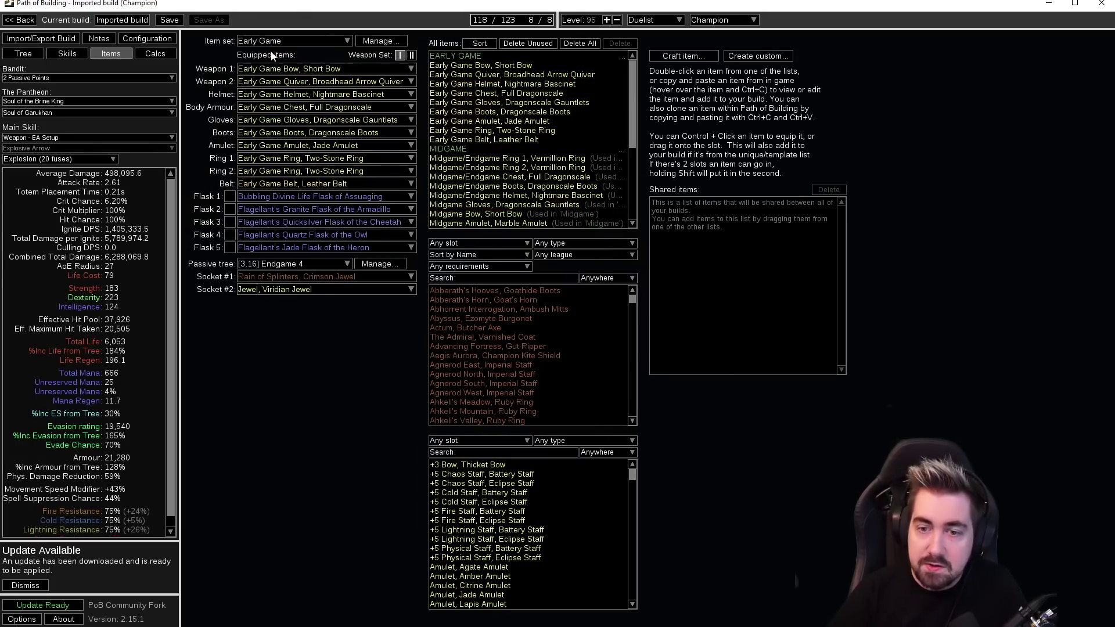
click(270, 40)
click(261, 71)
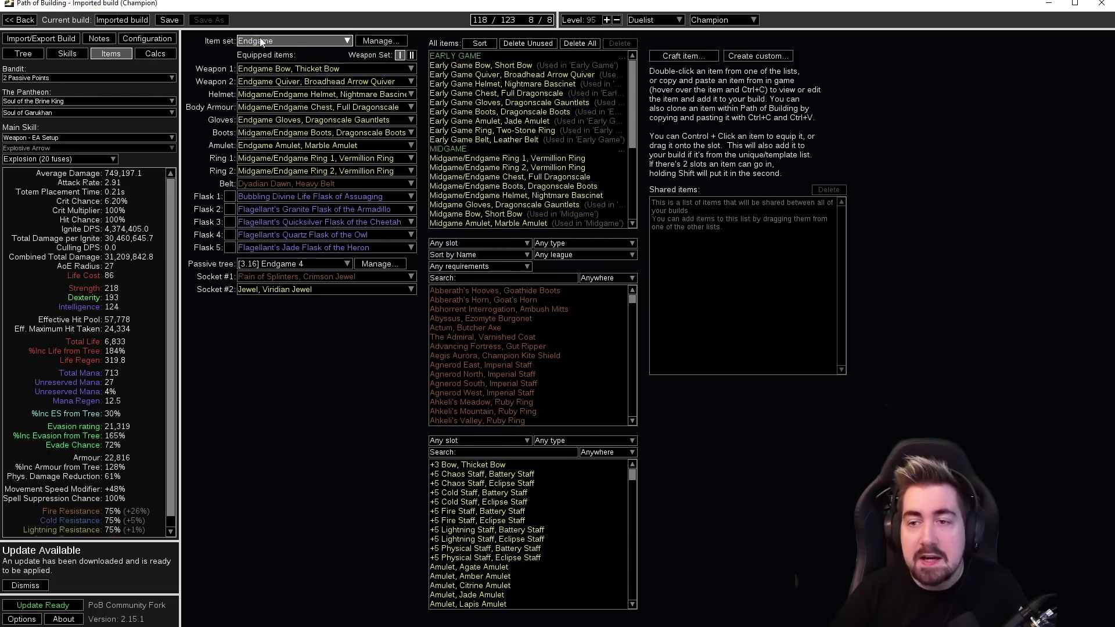
Open the build's configuration options and clear all the custom modifiers text, including the 20-stack Explosive Arrow ignite lines
click(123, 38)
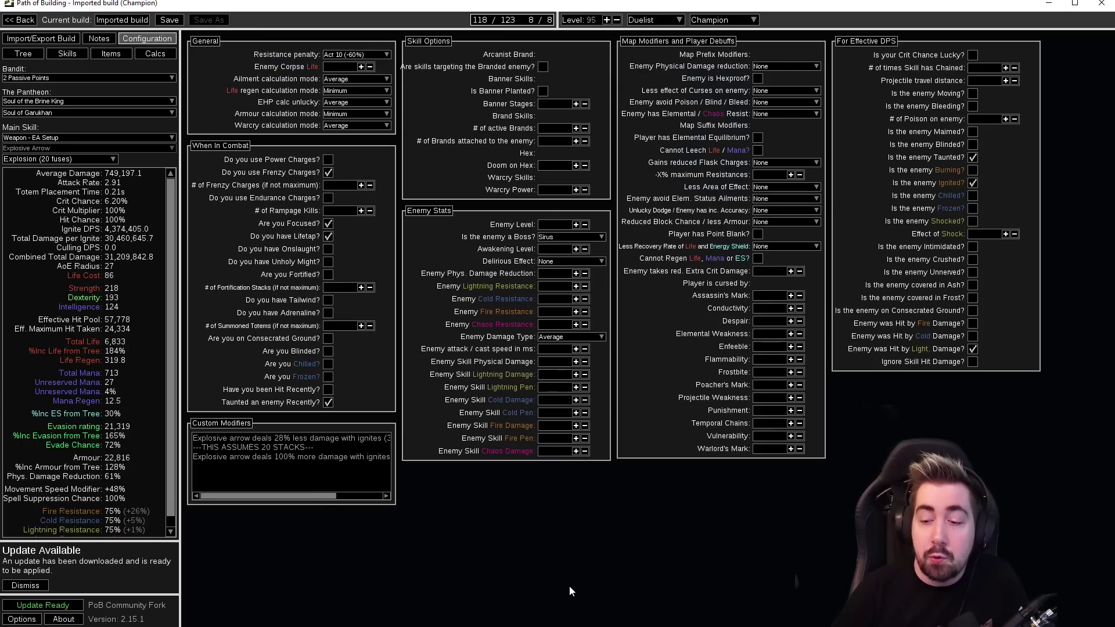
click(224, 447)
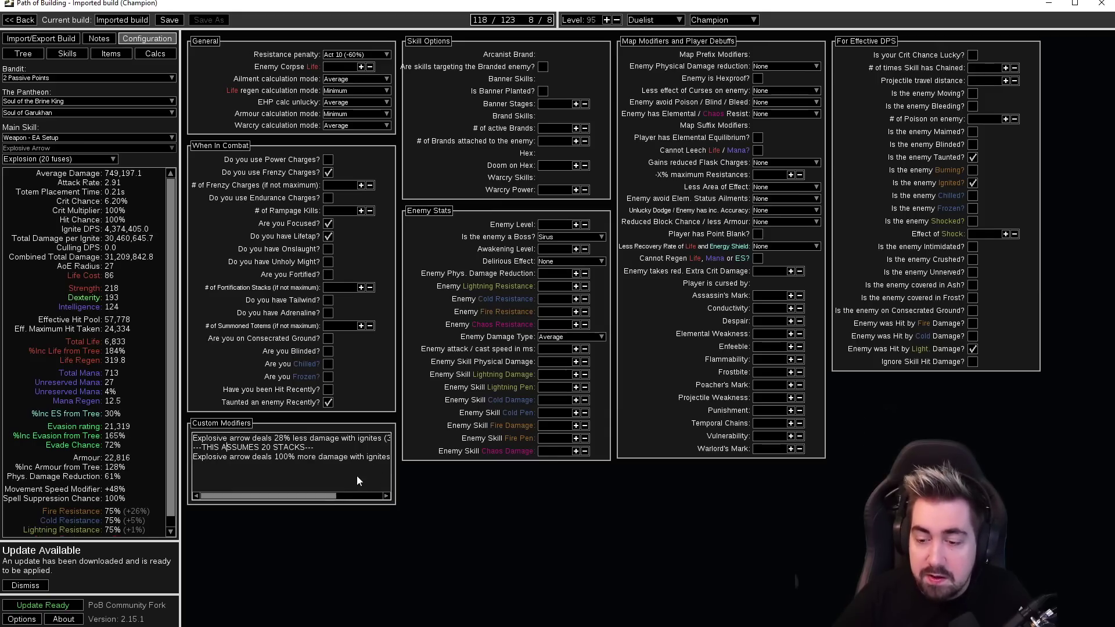
key(ctrl+a)
click(355, 457)
key(ctrl+z)
key(ctrl+z)
key(ctrl+z)
key(ctrl+z)
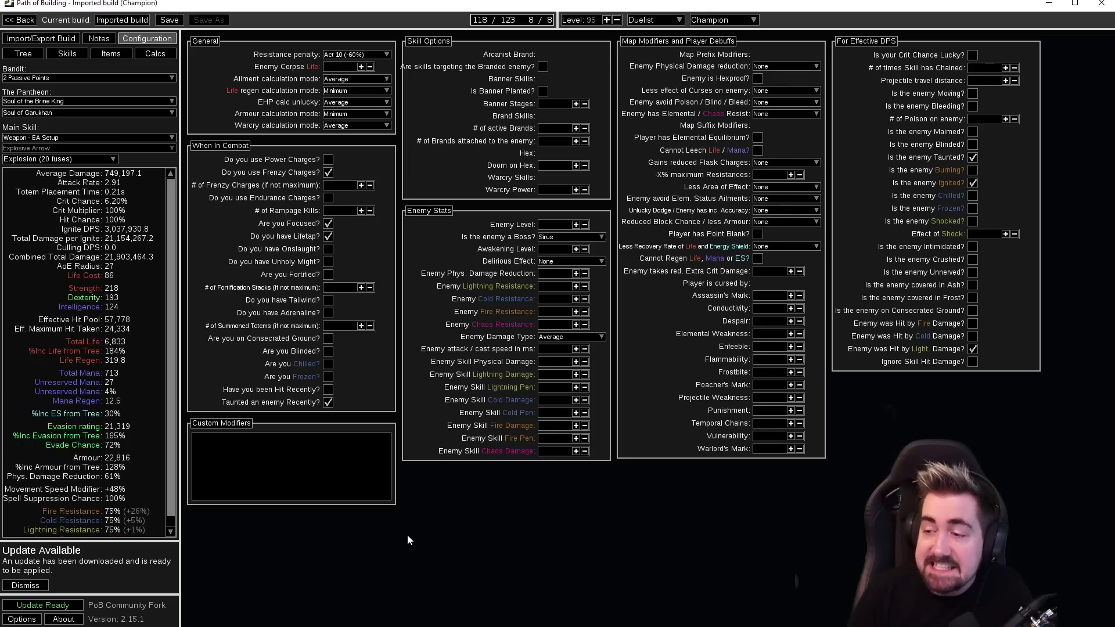
Switch the enemy boss setting to No and back to Sirus to compare the damage stats
click(572, 237)
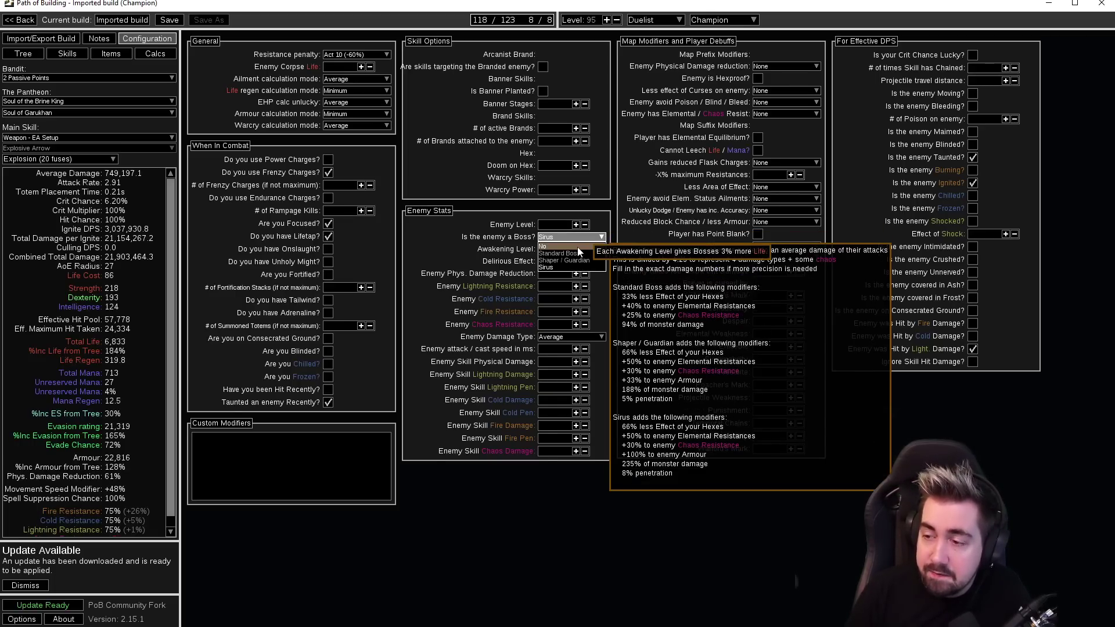
click(572, 245)
click(592, 236)
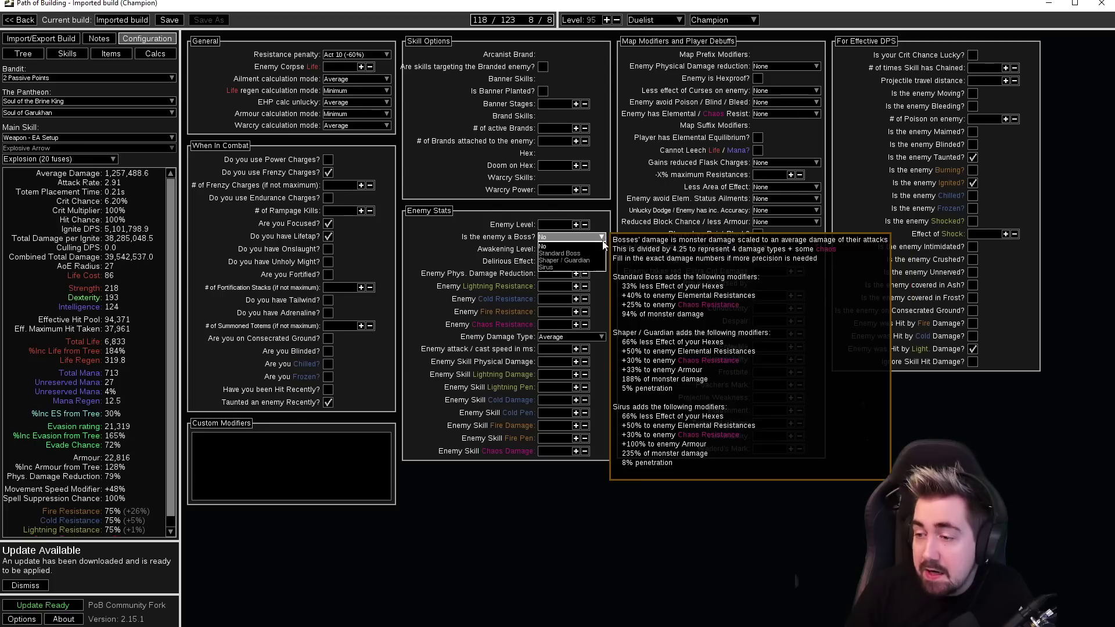
click(595, 267)
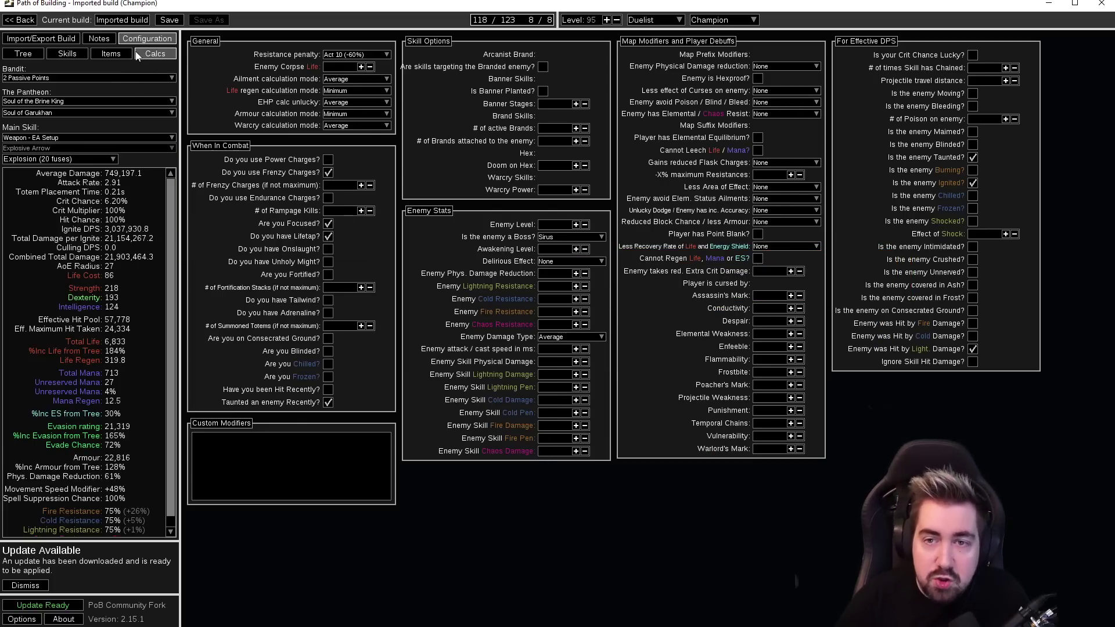
Examine the detailed calculations breakdown for Weapon - EA Setup and revisit the build's passive tree, skills and Endgame items
click(155, 54)
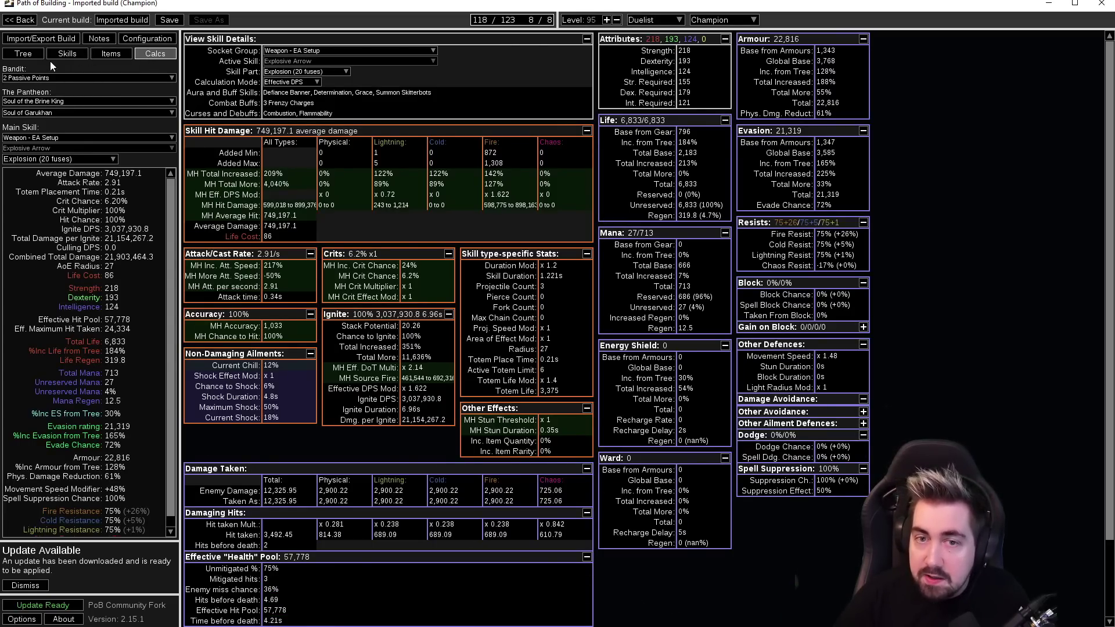
click(32, 54)
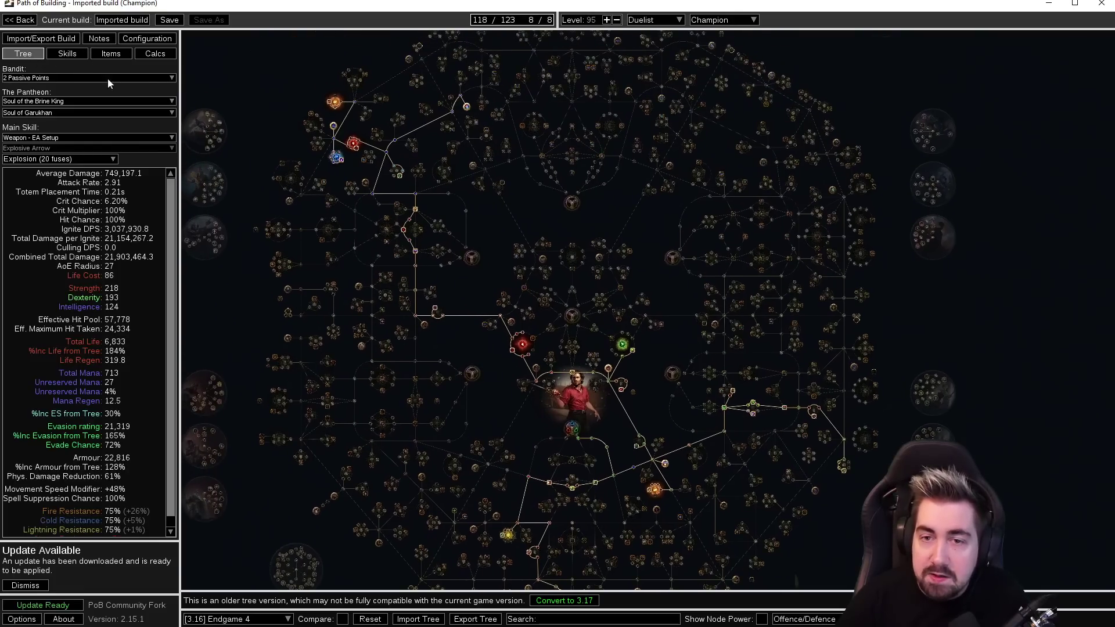
click(67, 54)
click(111, 55)
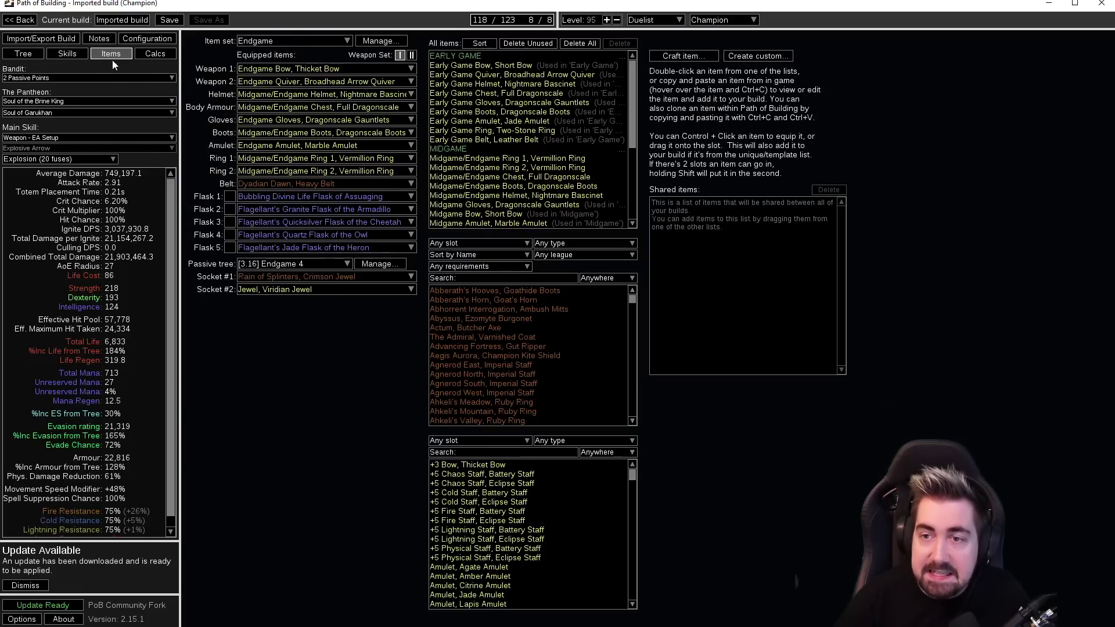
Look over the whole Endgame 4 passive tree, briefly checking the calculations and configuration views before returning to it
click(23, 56)
scroll(258, 139, down, 3)
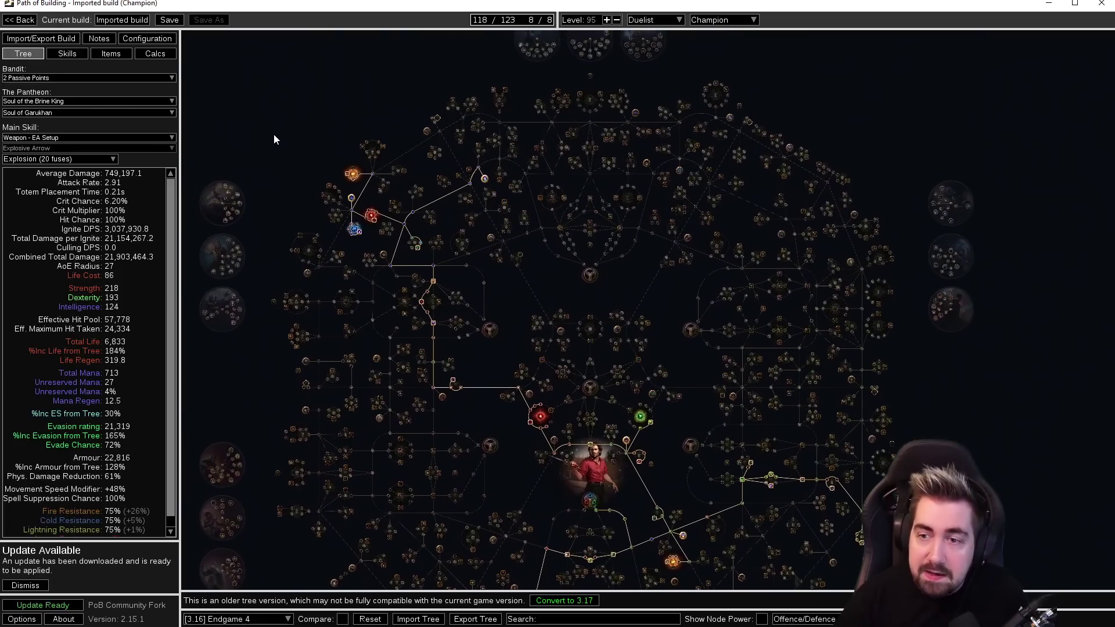
drag(306, 163, 319, 101)
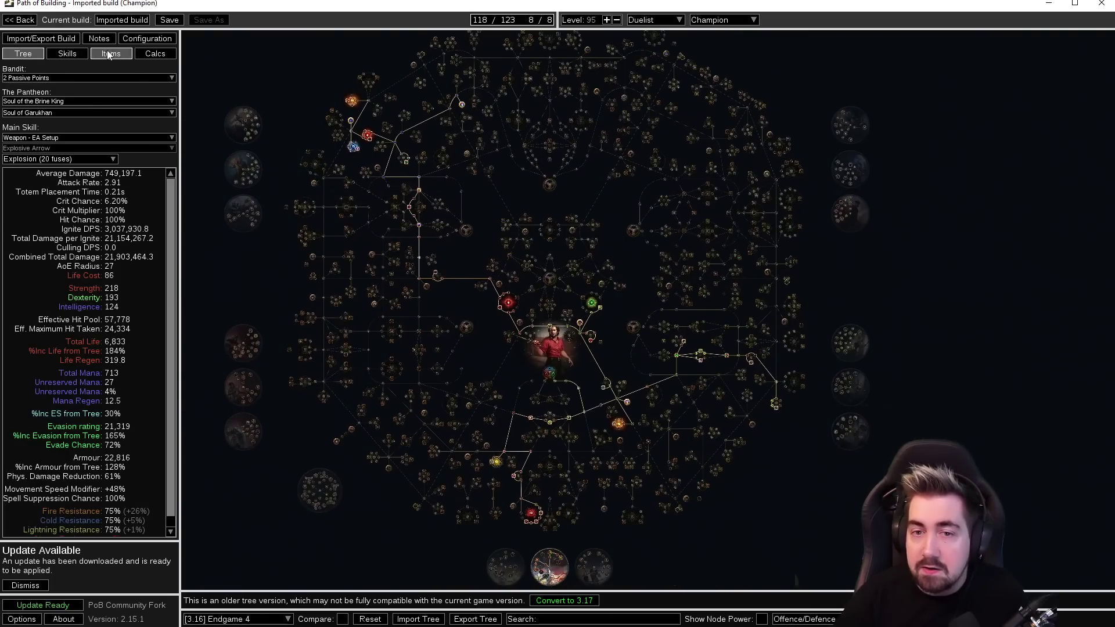
click(153, 53)
click(149, 40)
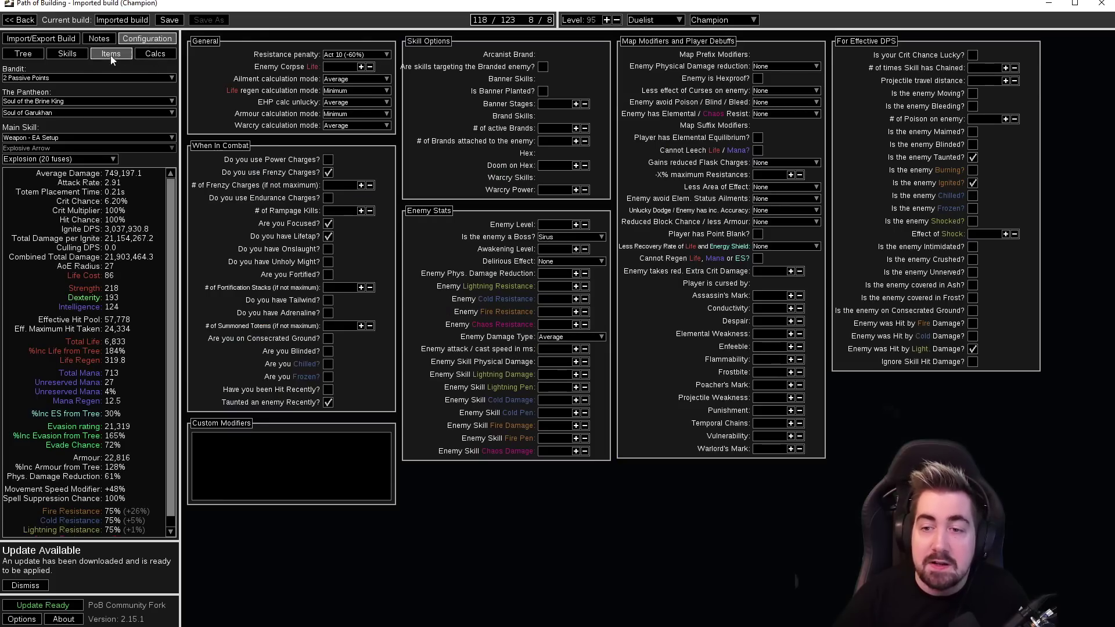
click(24, 54)
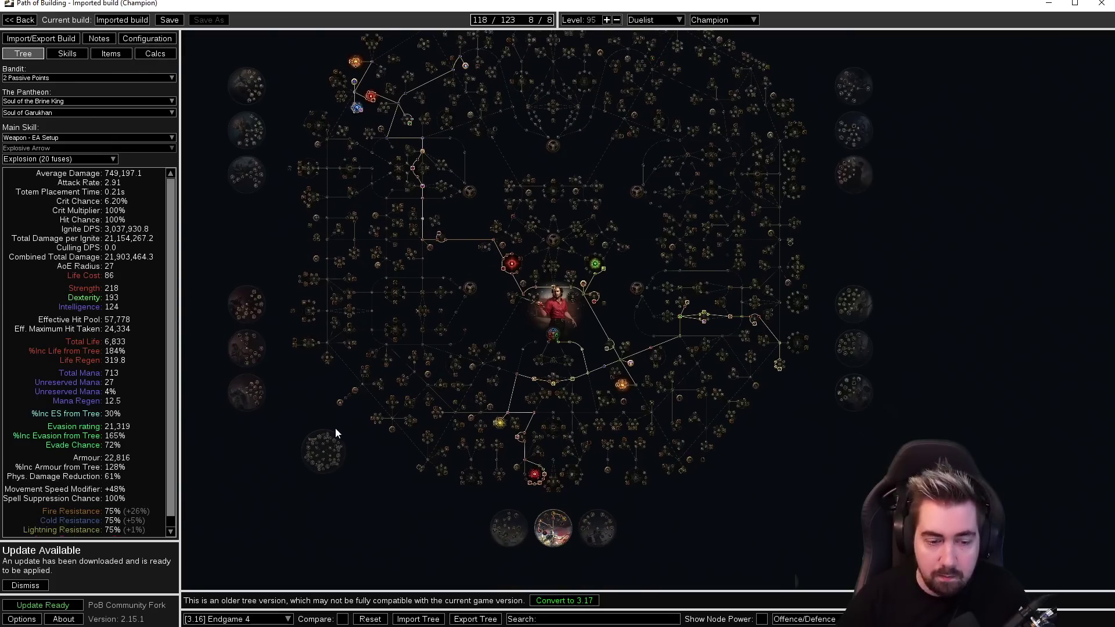
drag(336, 427, 361, 456)
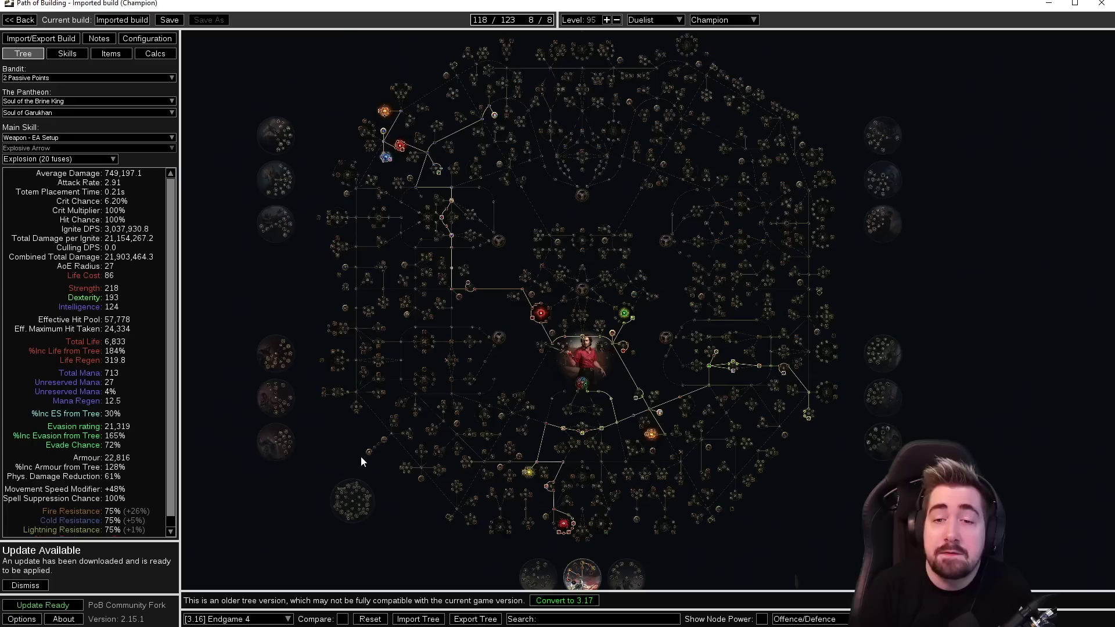